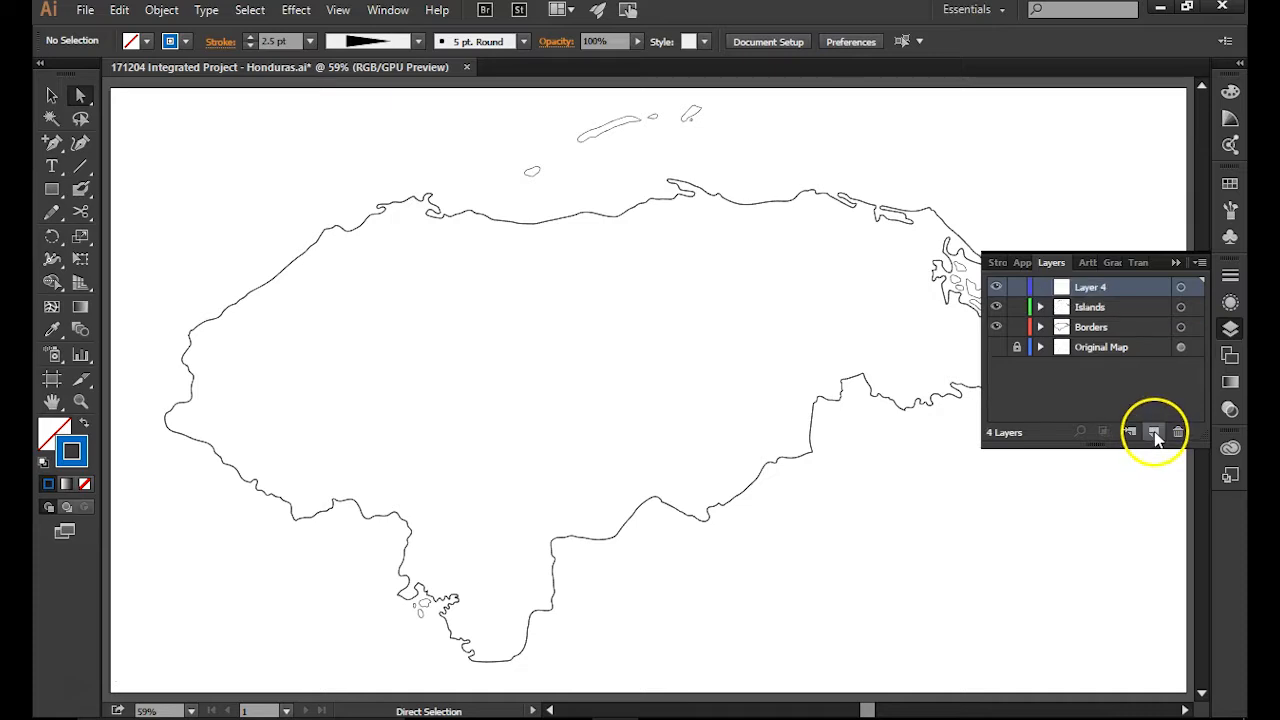
- Rename the new layer "Lakes and Rivers" and make the Original Map layer visible for tracing
double_click(1089, 289)
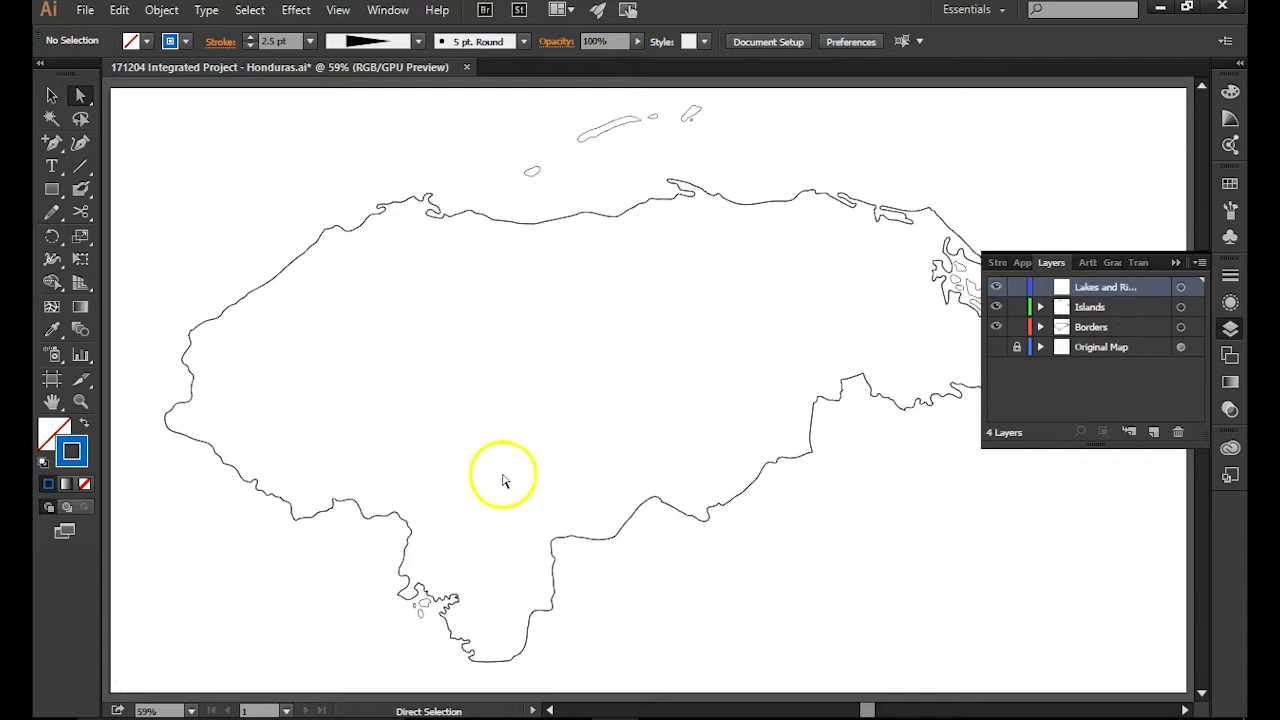
left_click(997, 348)
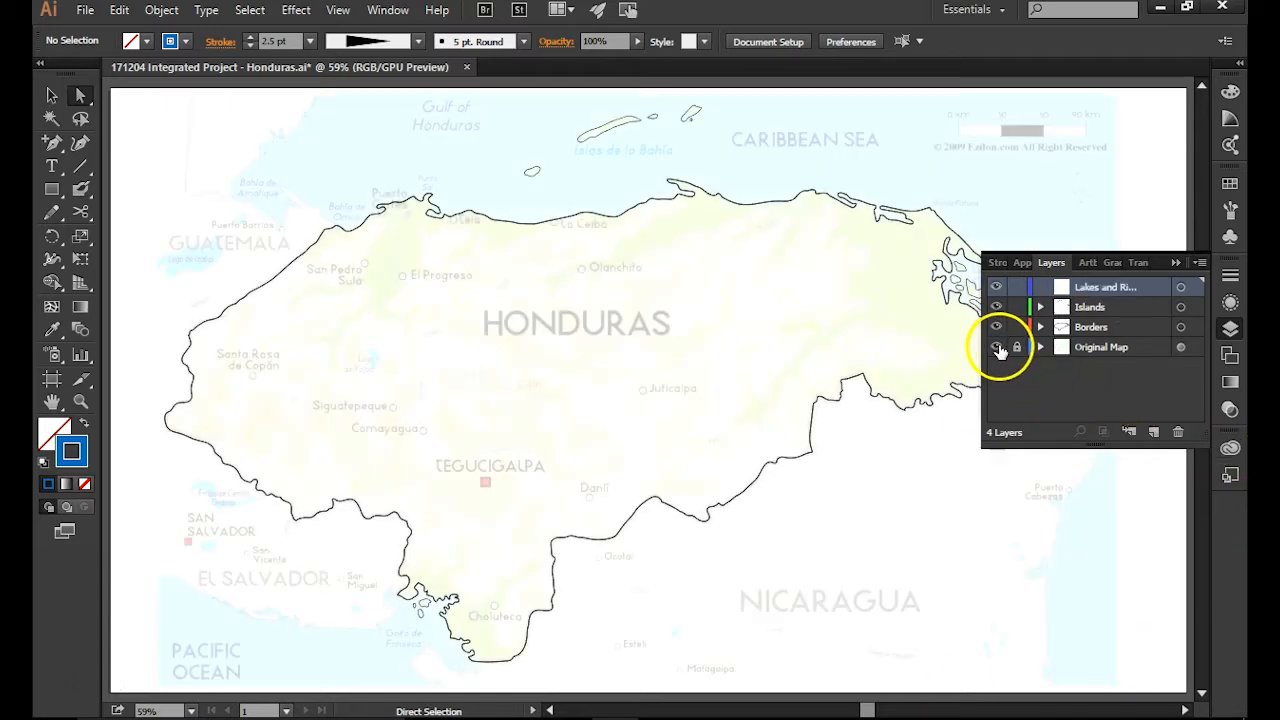
- Set up the Pencil tool at Lago de Yojoa with a Uniform width profile and a 1 pt stroke
key("ctrl+equal")
key("ctrl+equal")
key("ctrl+equal")
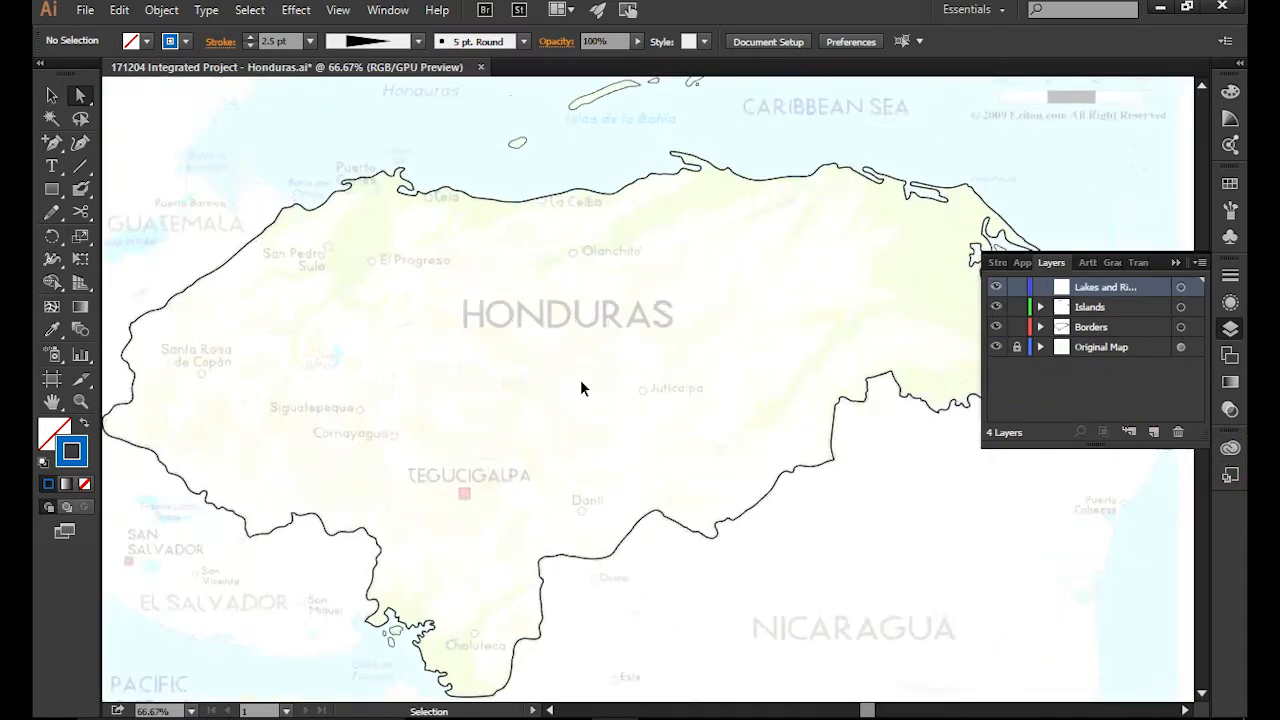
left_click_drag(651, 374, 973, 402)
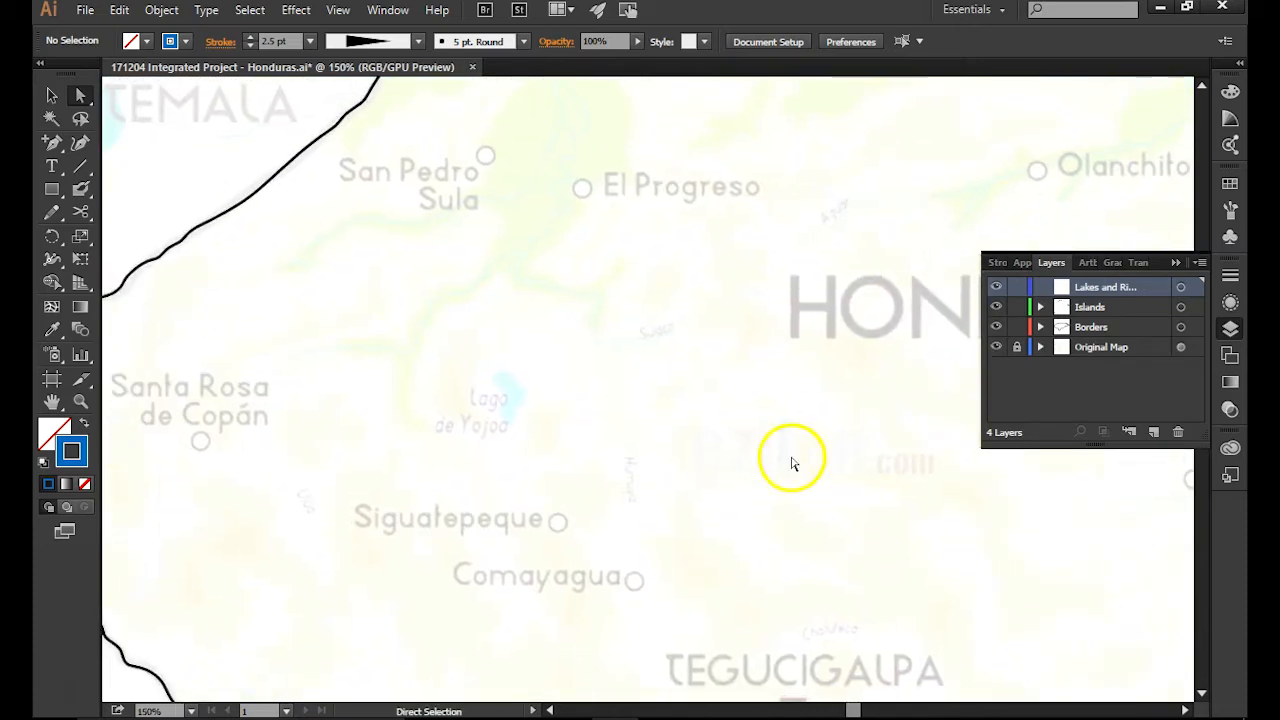
scroll(617, 447, "up", 3)
left_click_drag(477, 523, 730, 435)
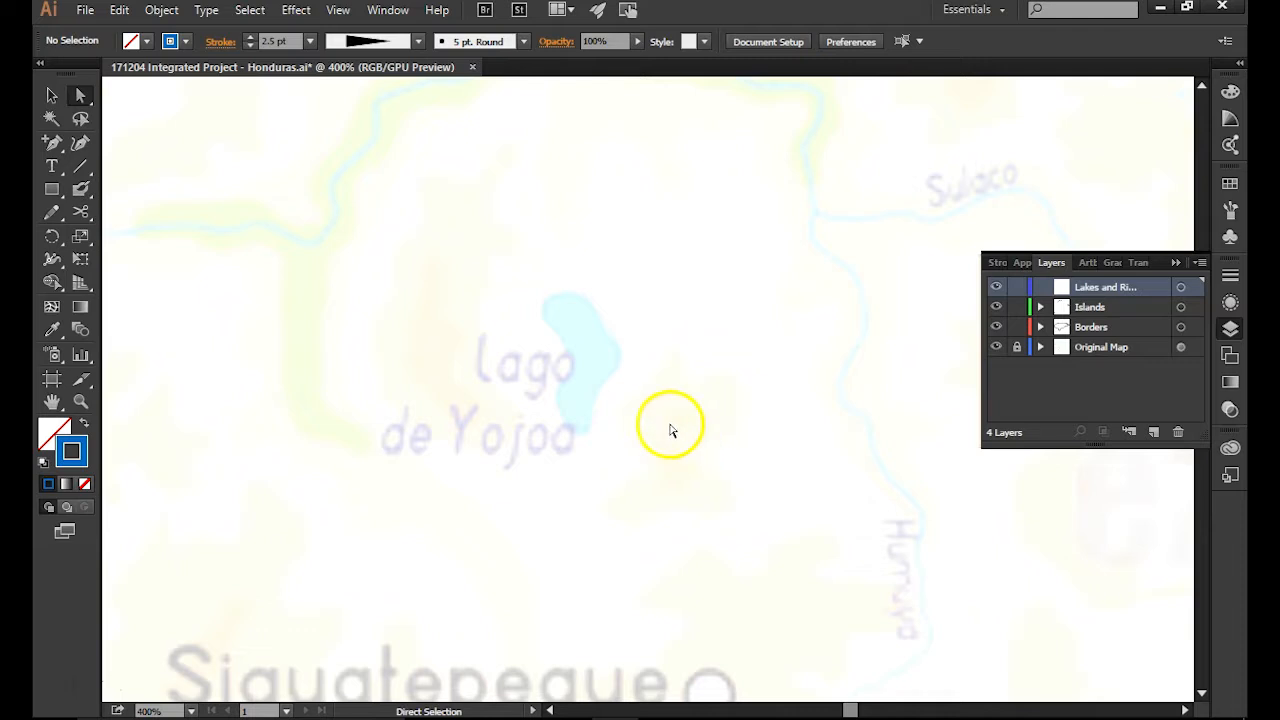
left_click(52, 211)
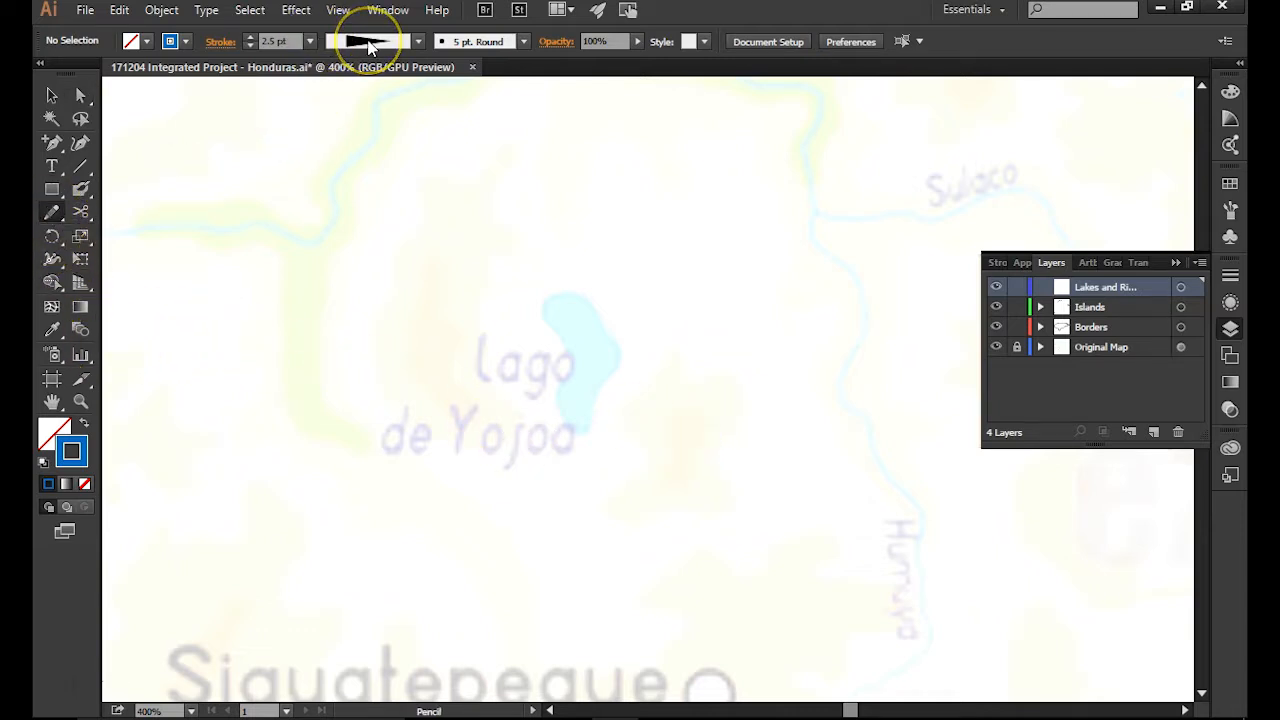
left_click(418, 42)
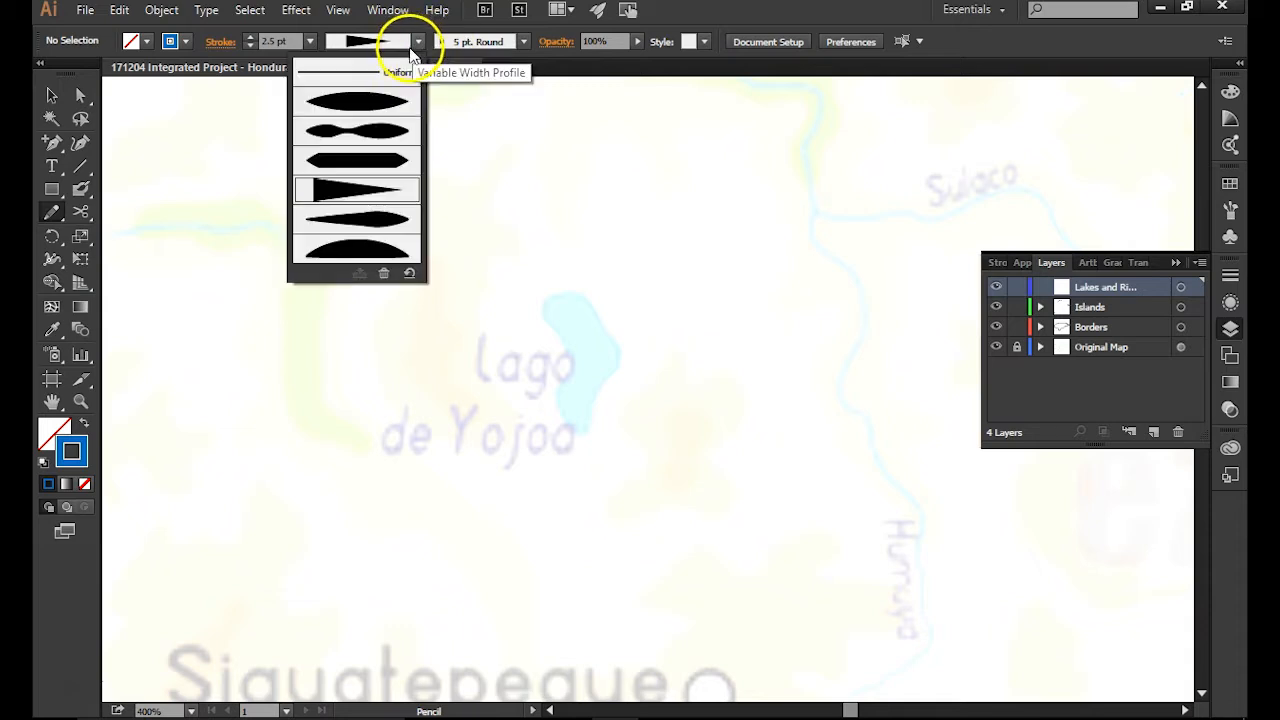
left_click(368, 72)
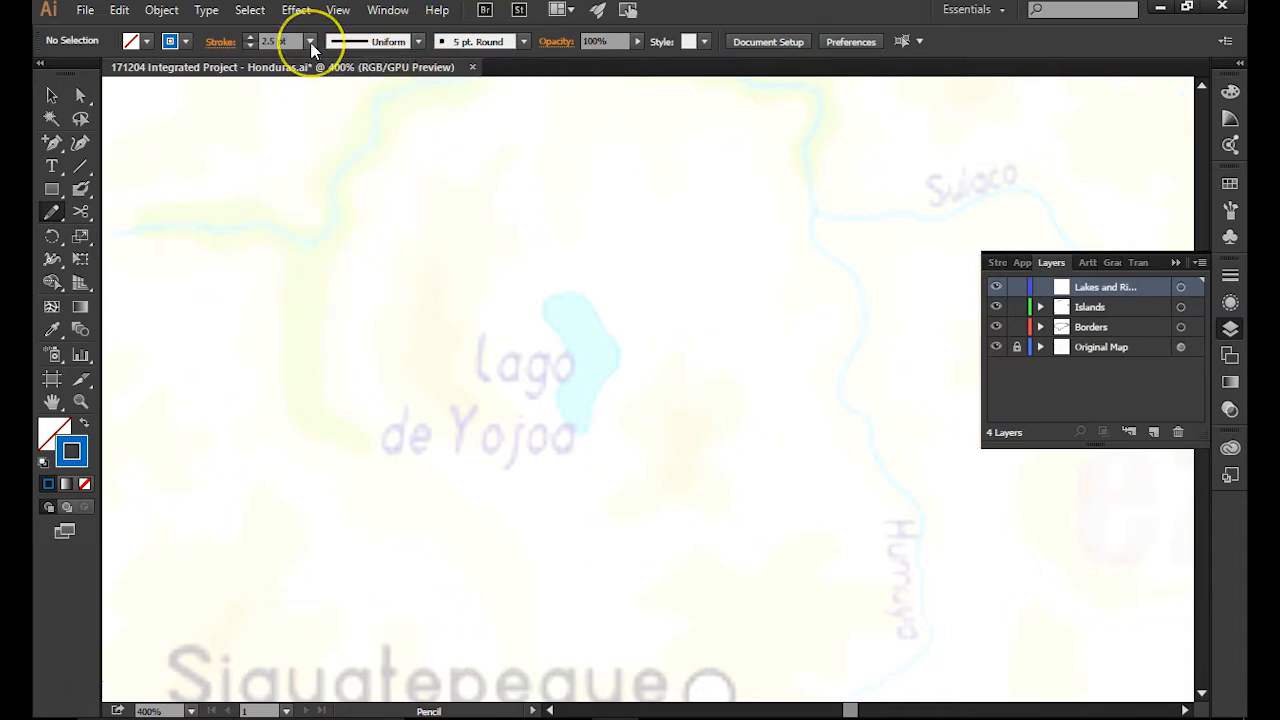
left_click(311, 48)
left_click(326, 98)
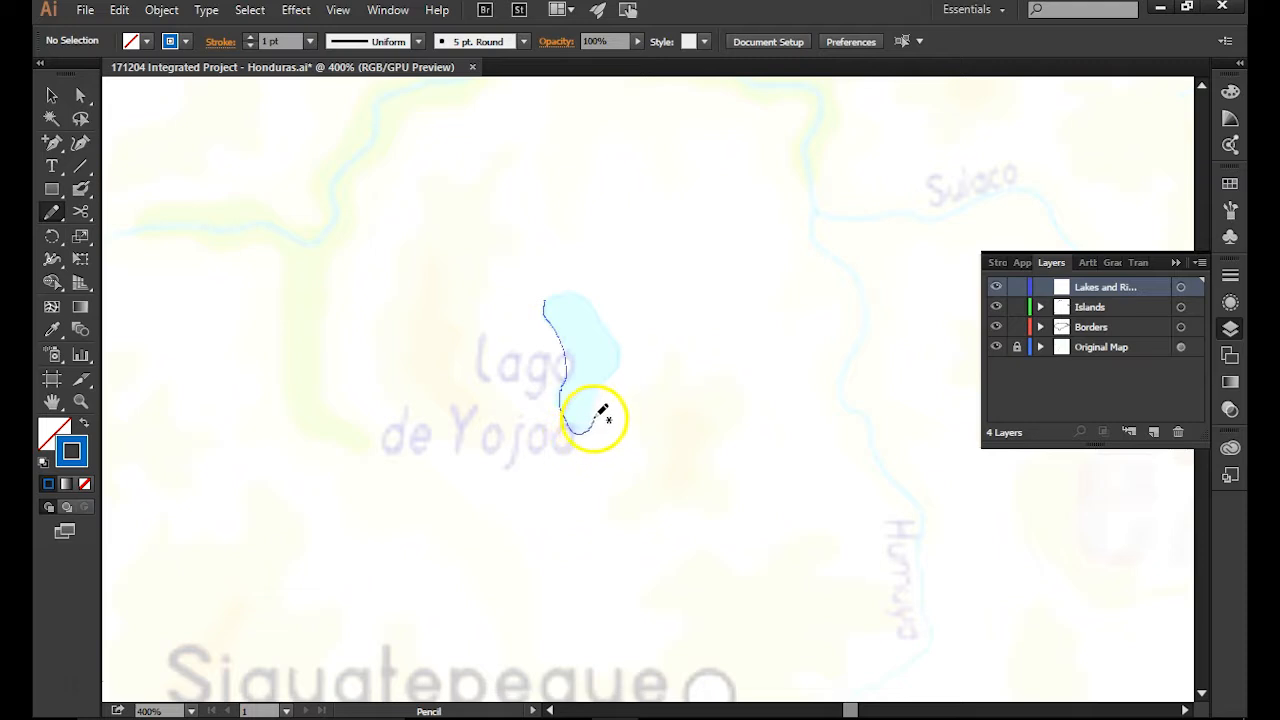
- Trace the outline of Lago de Yojoa as a closed shape, fill it with light blue 27AAE1, and deselect it
mouse_move(627, 357)
left_mouse_down()
mouse_move(612, 318)
mouse_move(544, 300)
left_mouse_up()
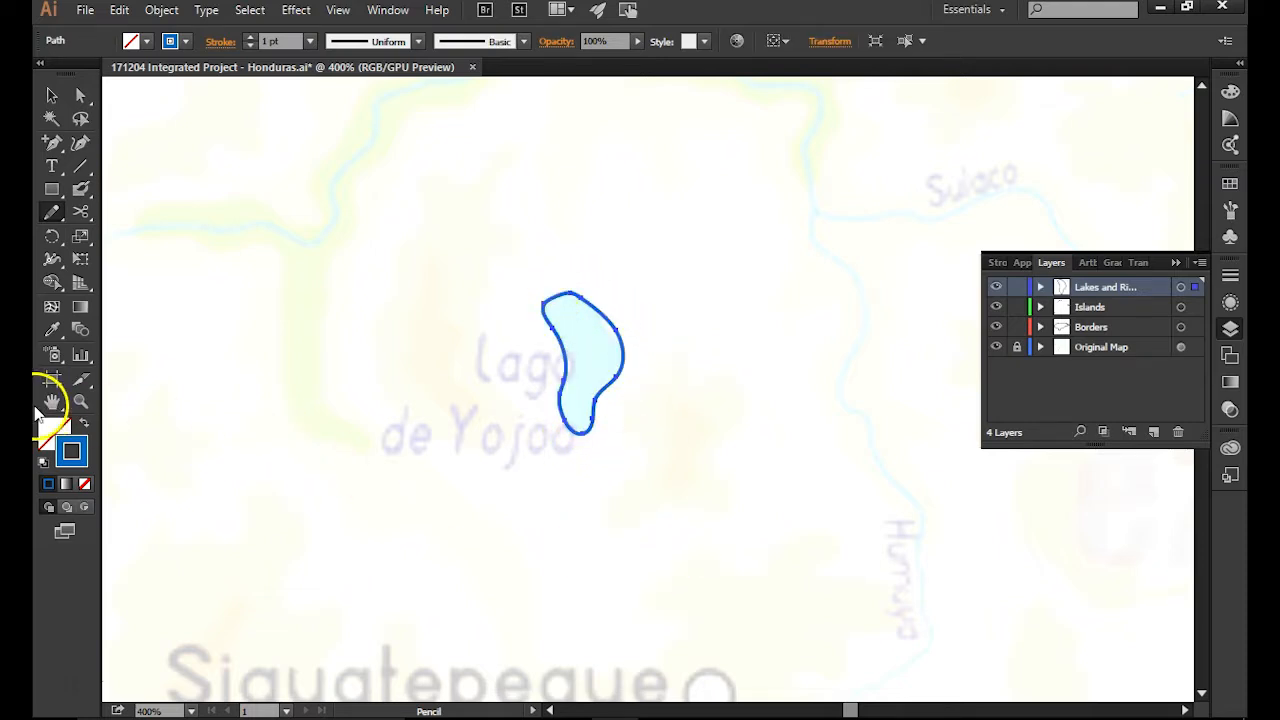
left_click(47, 445)
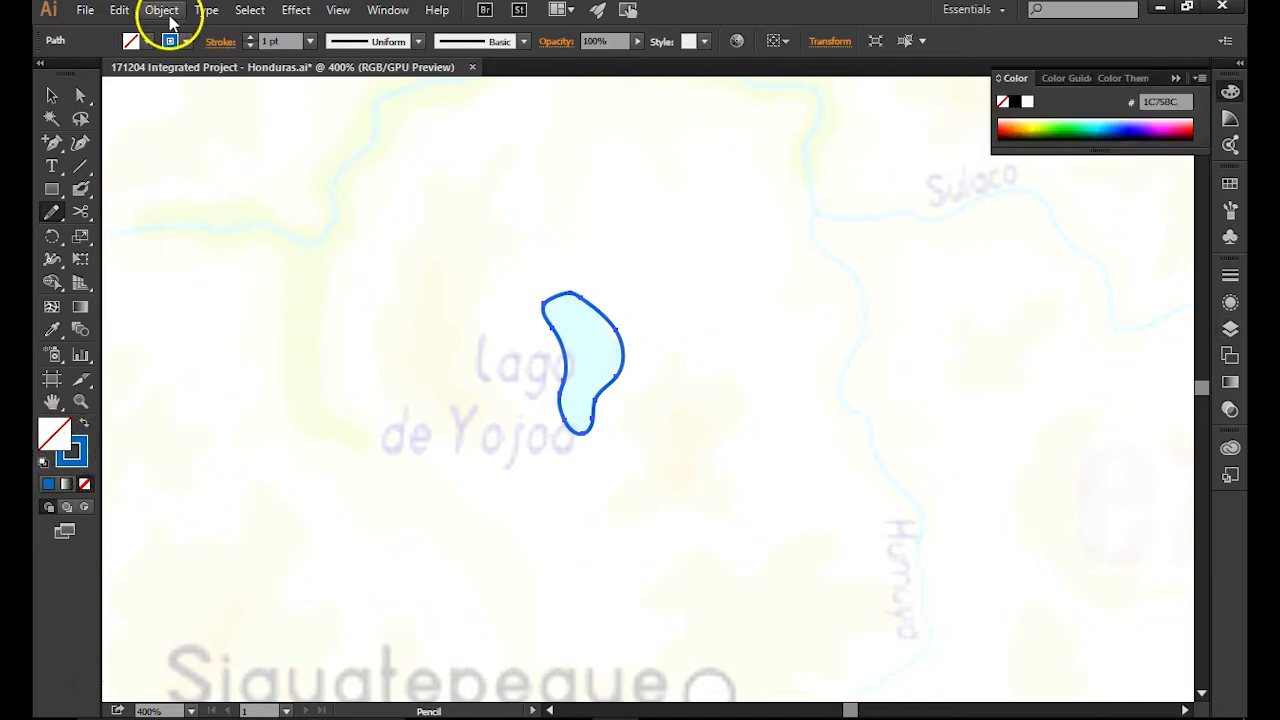
left_click(148, 41)
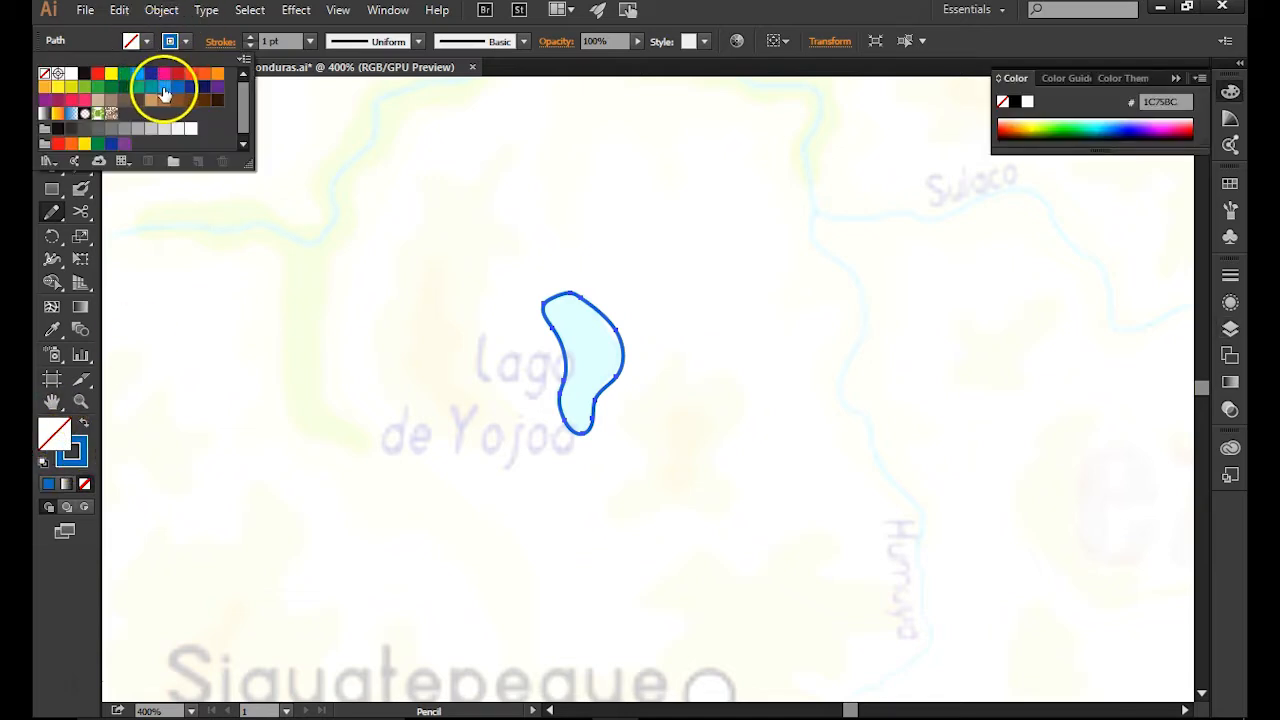
left_click(164, 86)
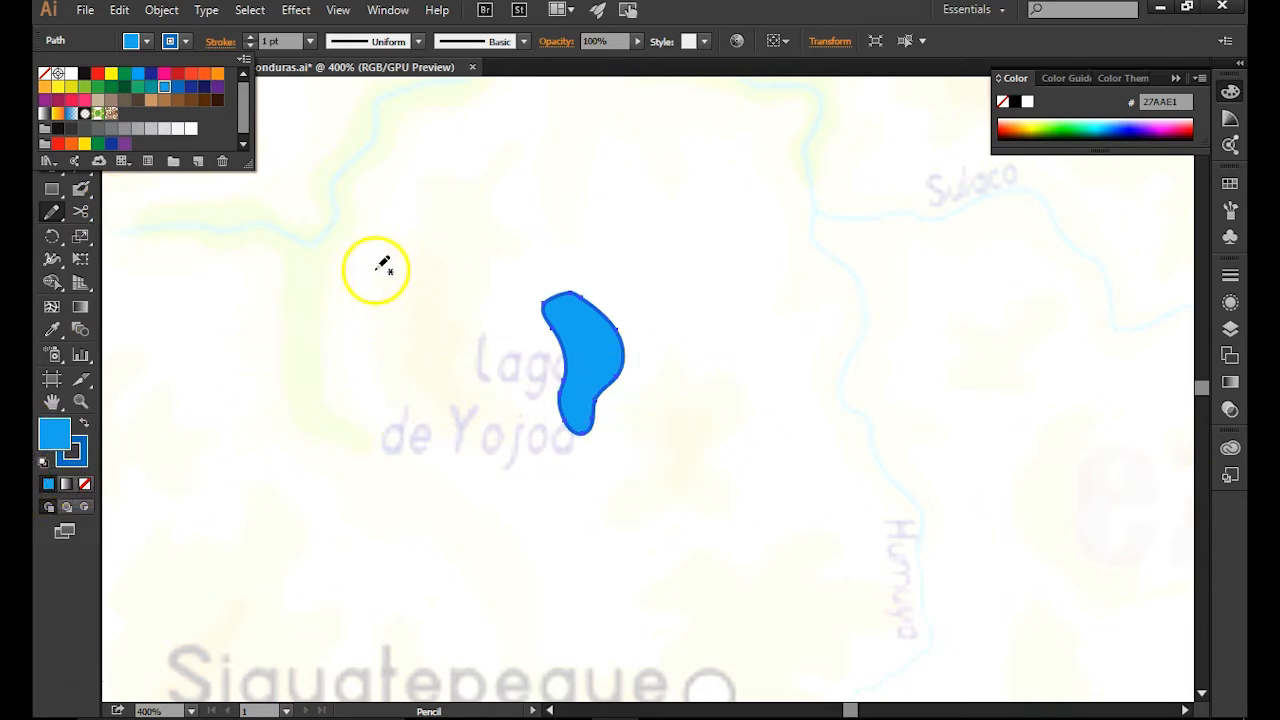
left_click(55, 212)
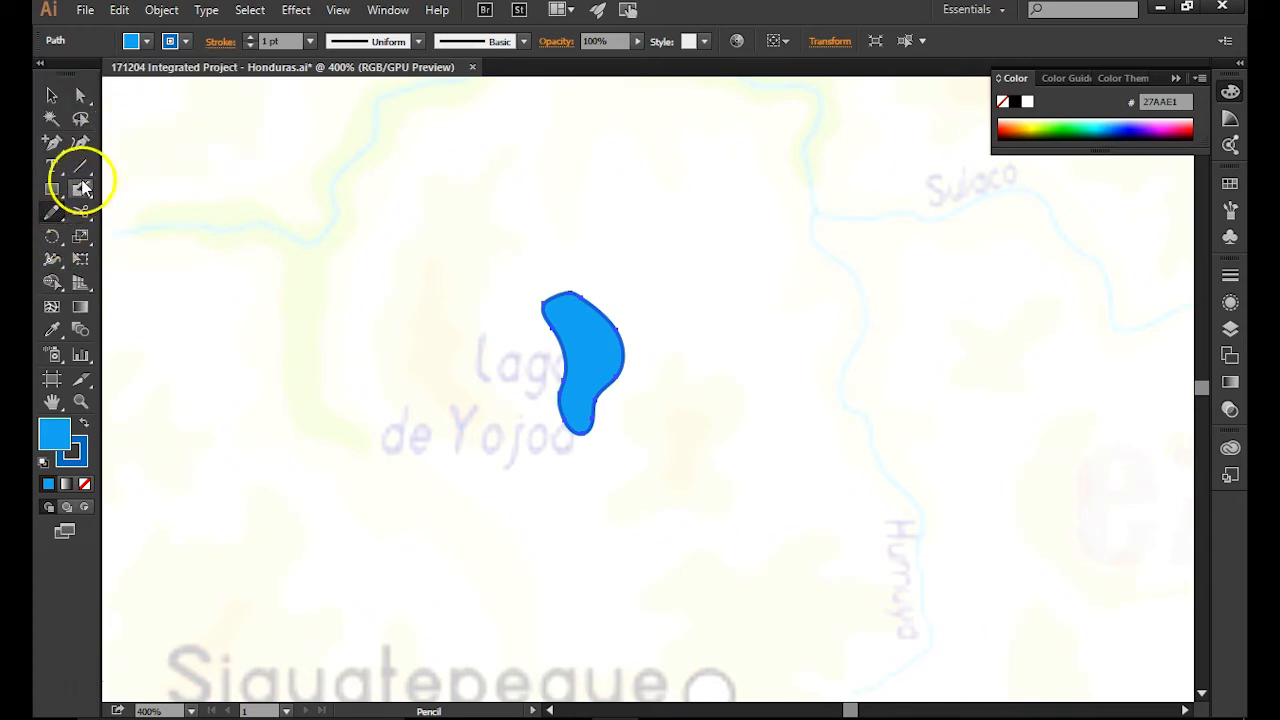
left_click(141, 43)
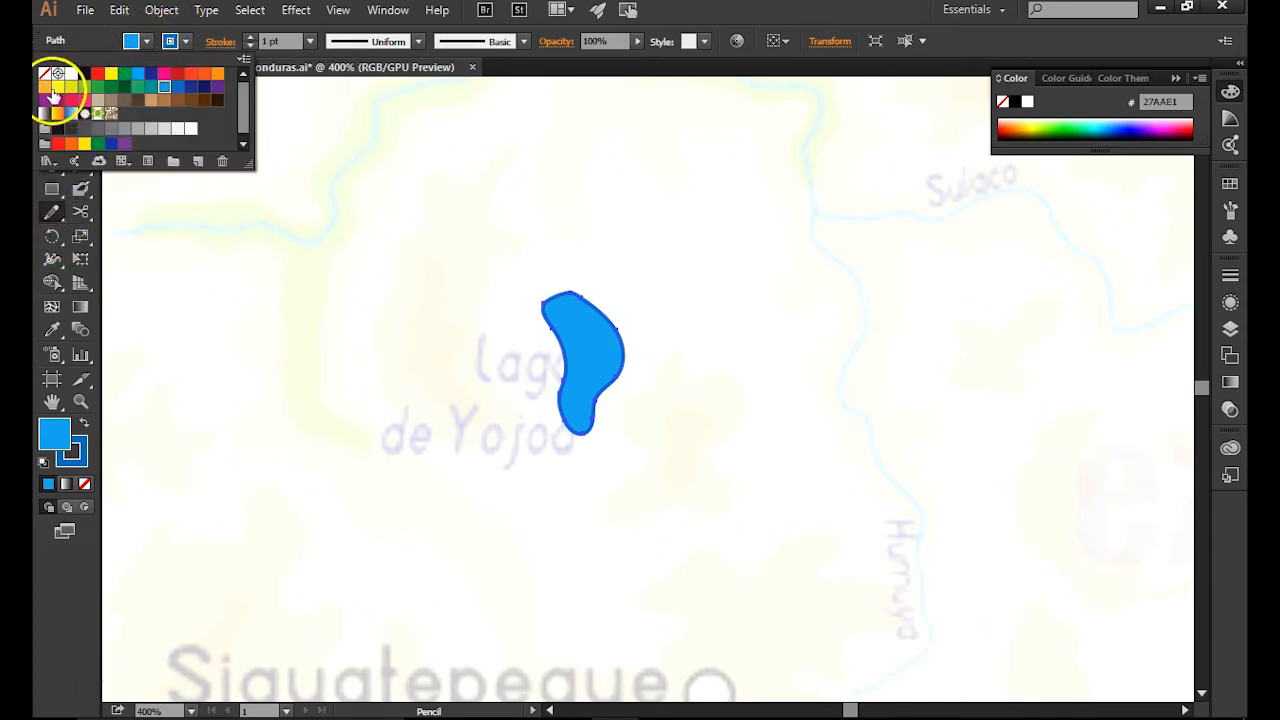
left_click(170, 215)
left_click(52, 95)
left_click(363, 206)
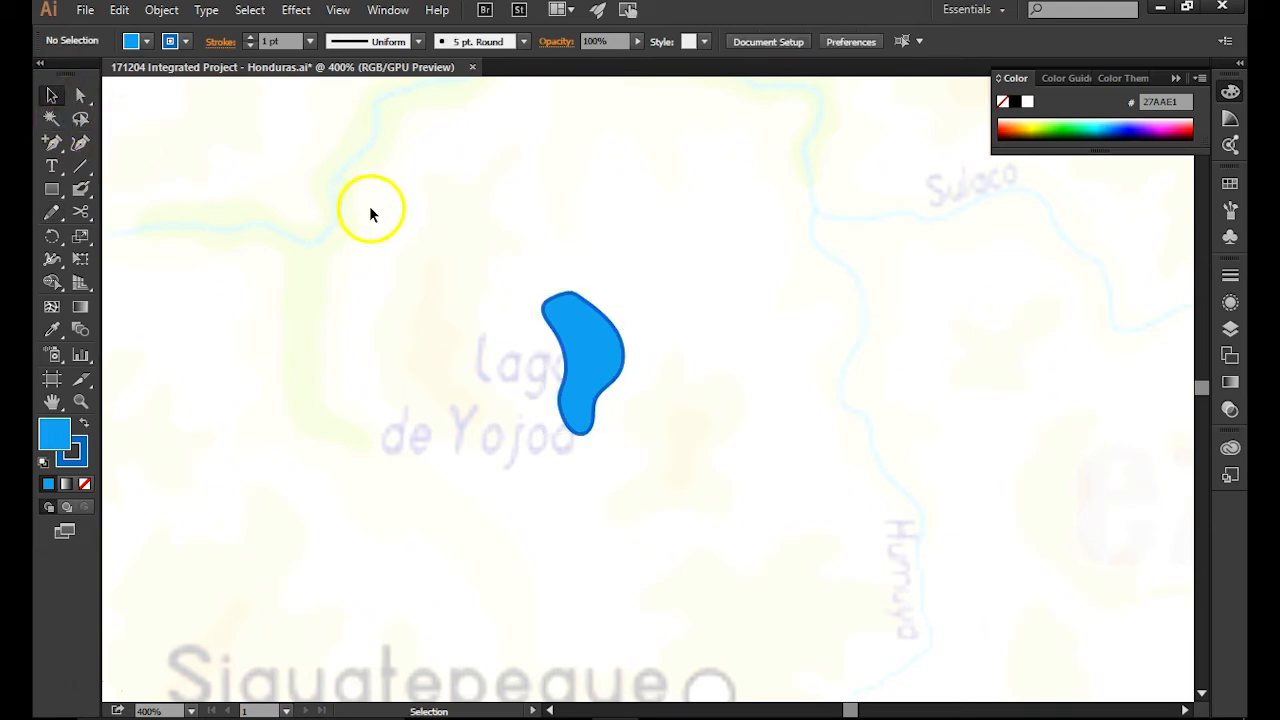
- Trace the river east of Sico Tinto with the Pencil tool, from the northern coast inland to its source
left_click_drag(708, 263, 520, 490)
scroll(645, 318, "down", 2)
left_click_drag(754, 217, 886, 655)
left_click_drag(328, 434, 457, 300)
left_click_drag(1180, 460, 338, 377)
left_click_drag(932, 360, 241, 403)
left_click_drag(1166, 243, 400, 277)
left_click_drag(887, 381, 671, 234)
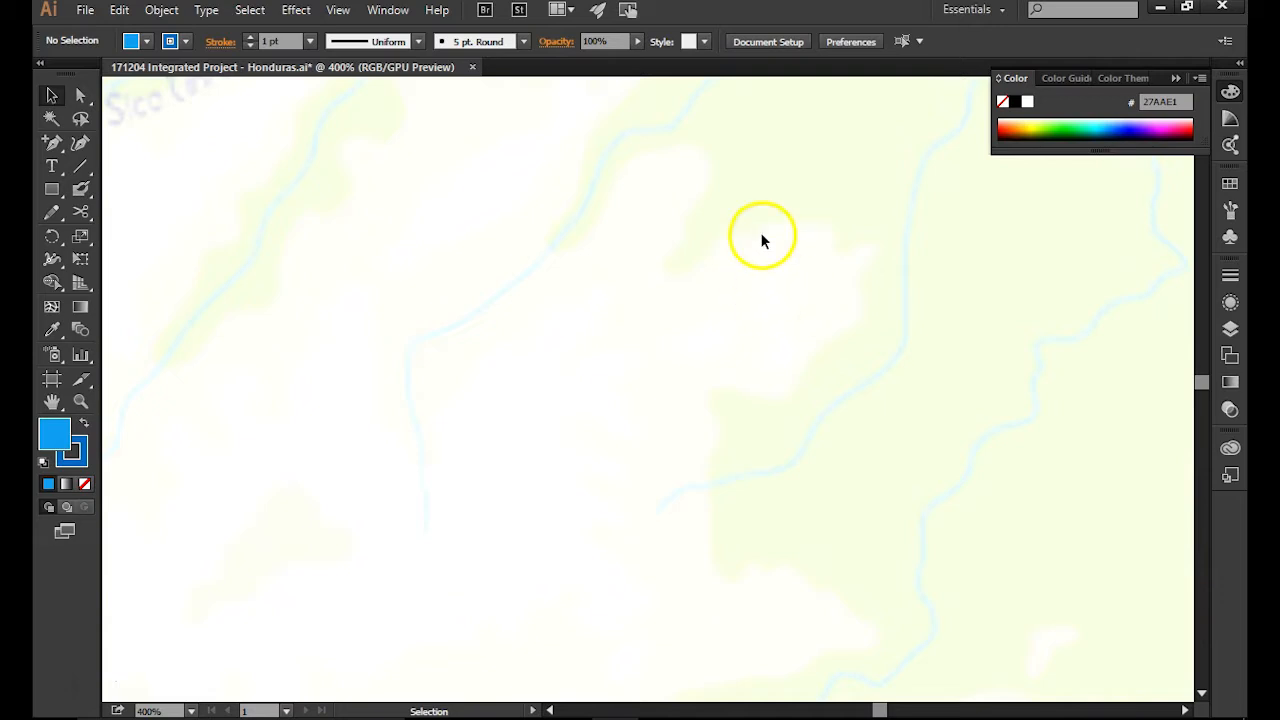
left_click_drag(766, 206, 709, 301)
scroll(709, 301, "down", 1)
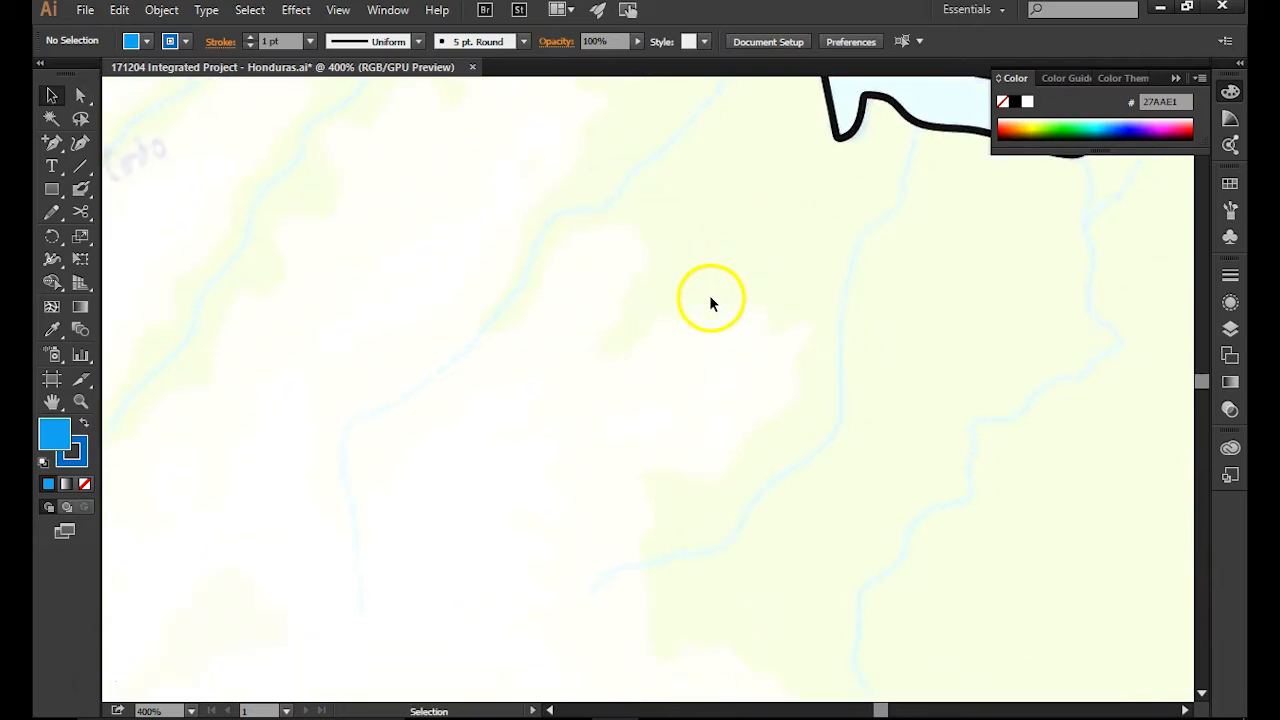
key("ctrl+minus")
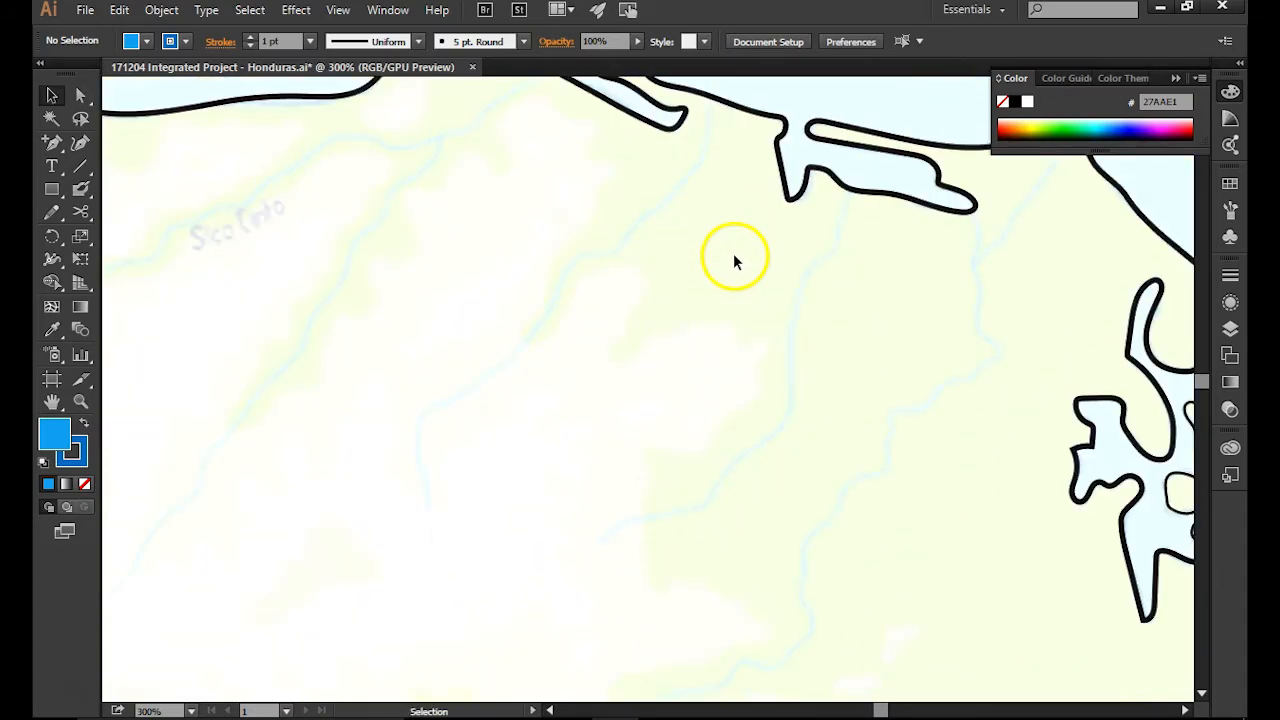
left_click_drag(746, 209, 737, 254)
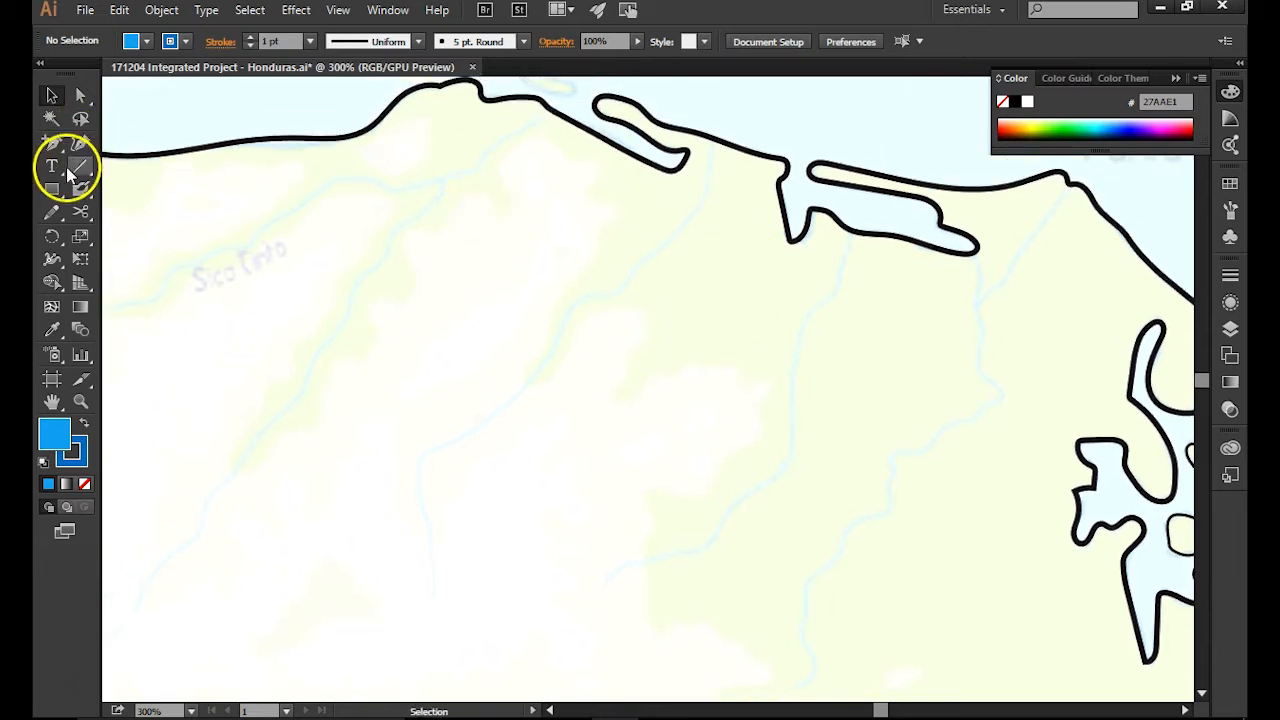
left_click(52, 212)
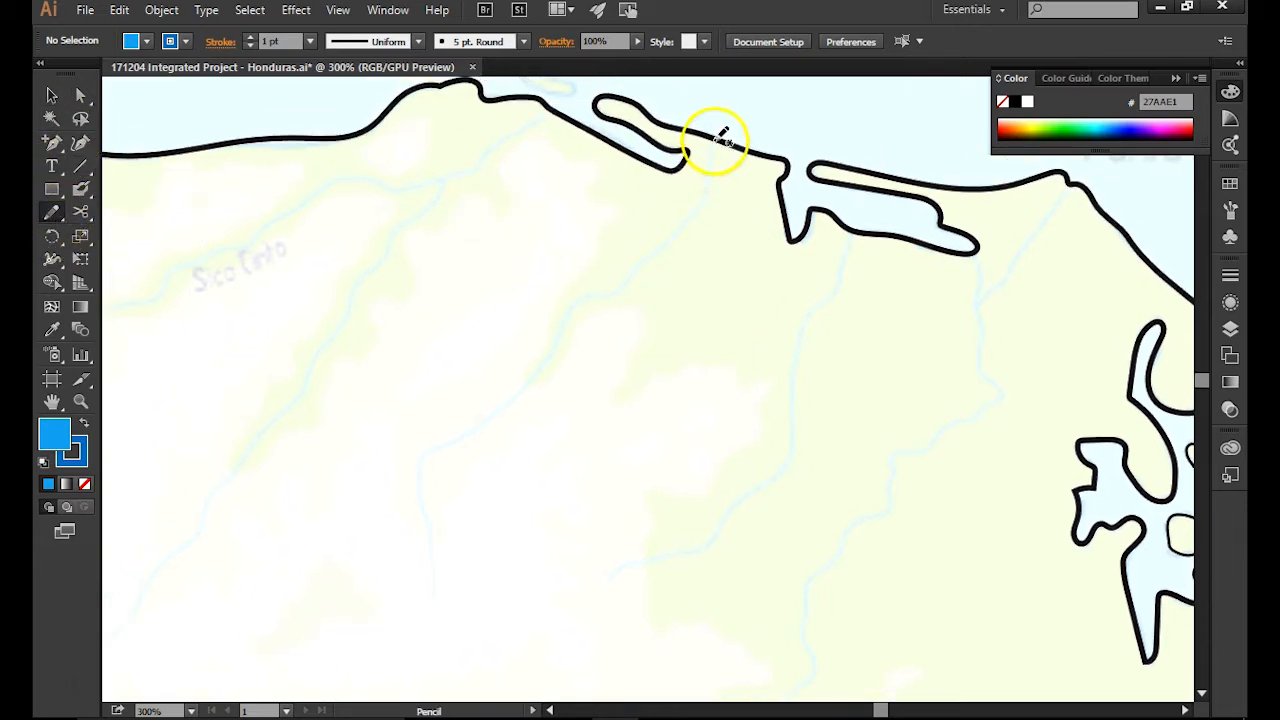
left_click_drag(712, 150, 711, 168)
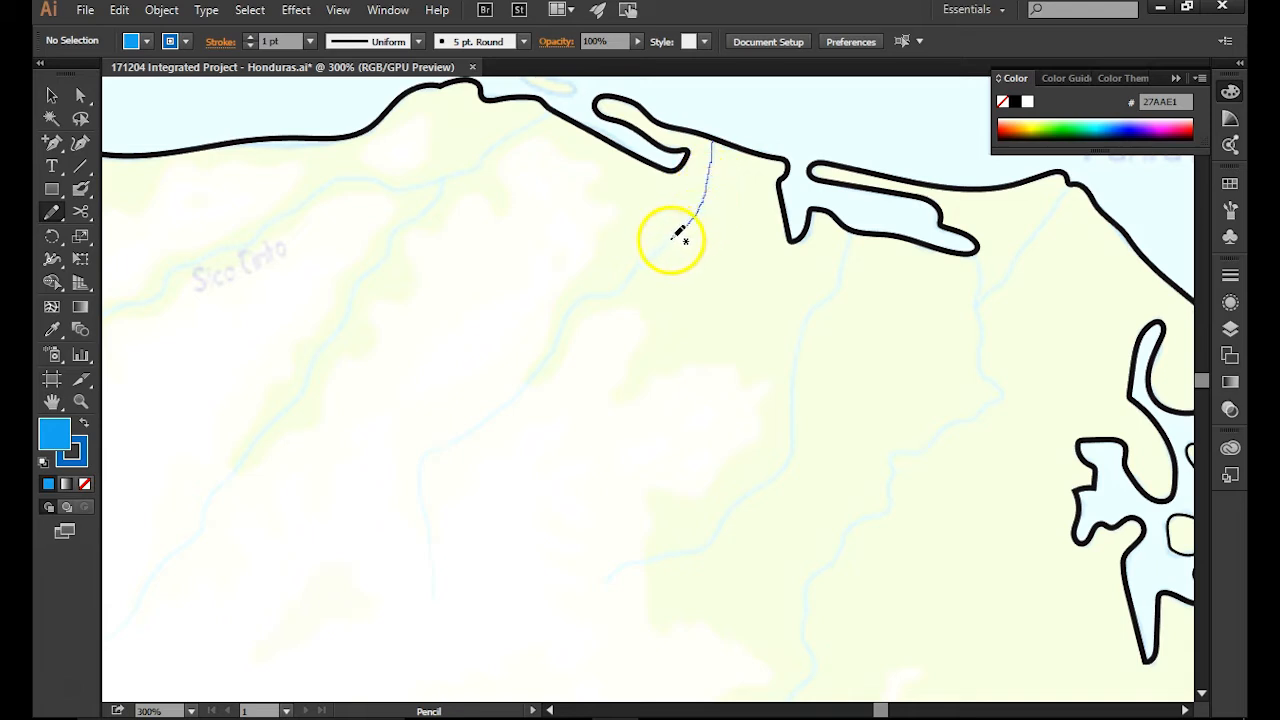
mouse_move(634, 268)
left_mouse_down()
mouse_move(623, 286)
mouse_move(573, 302)
mouse_move(549, 356)
mouse_move(437, 449)
mouse_move(420, 497)
mouse_move(432, 598)
left_mouse_up()
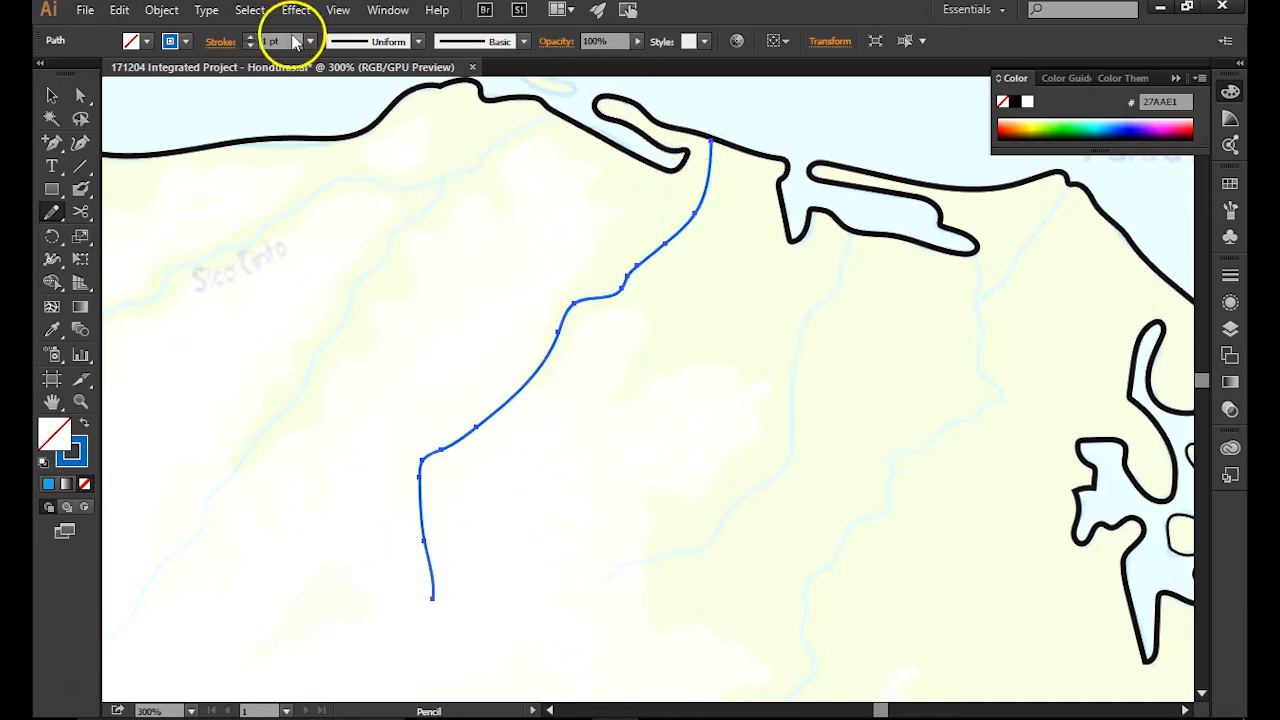
- Give the traced river a 3 pt stroke and the triangular width profile that tapers toward its inland end
left_click(250, 38)
left_click(252, 38)
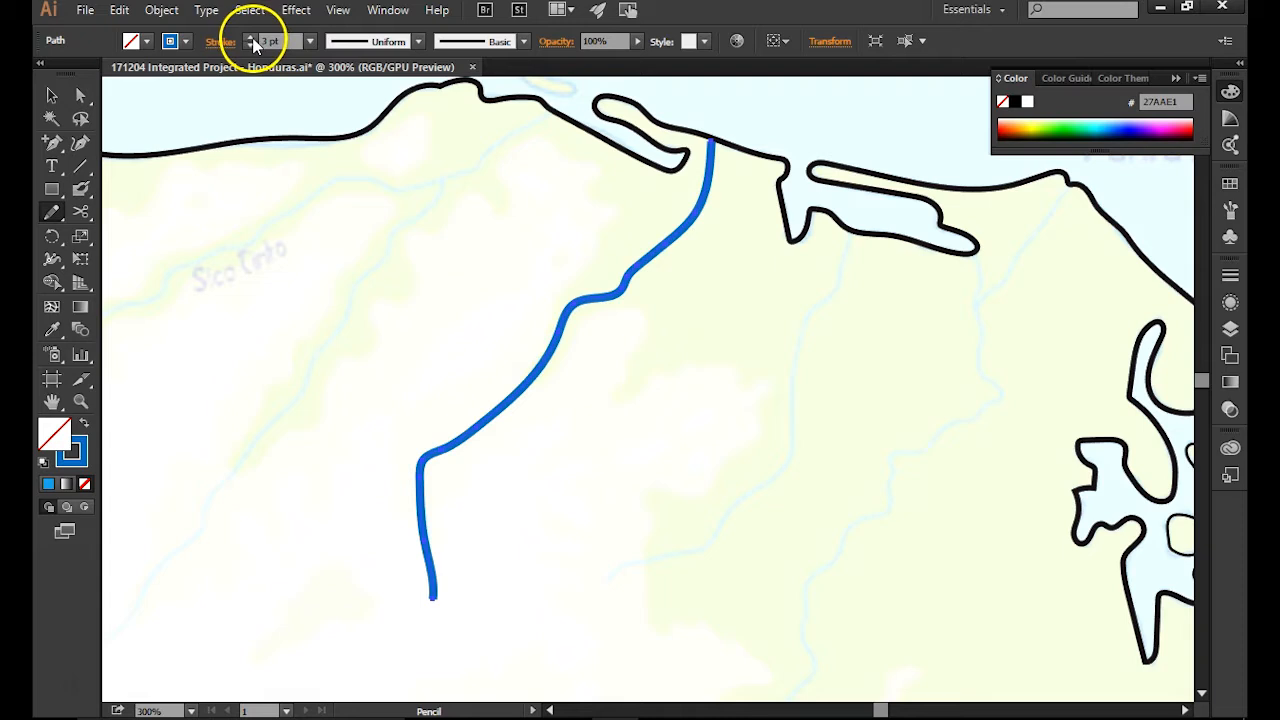
left_click(419, 41)
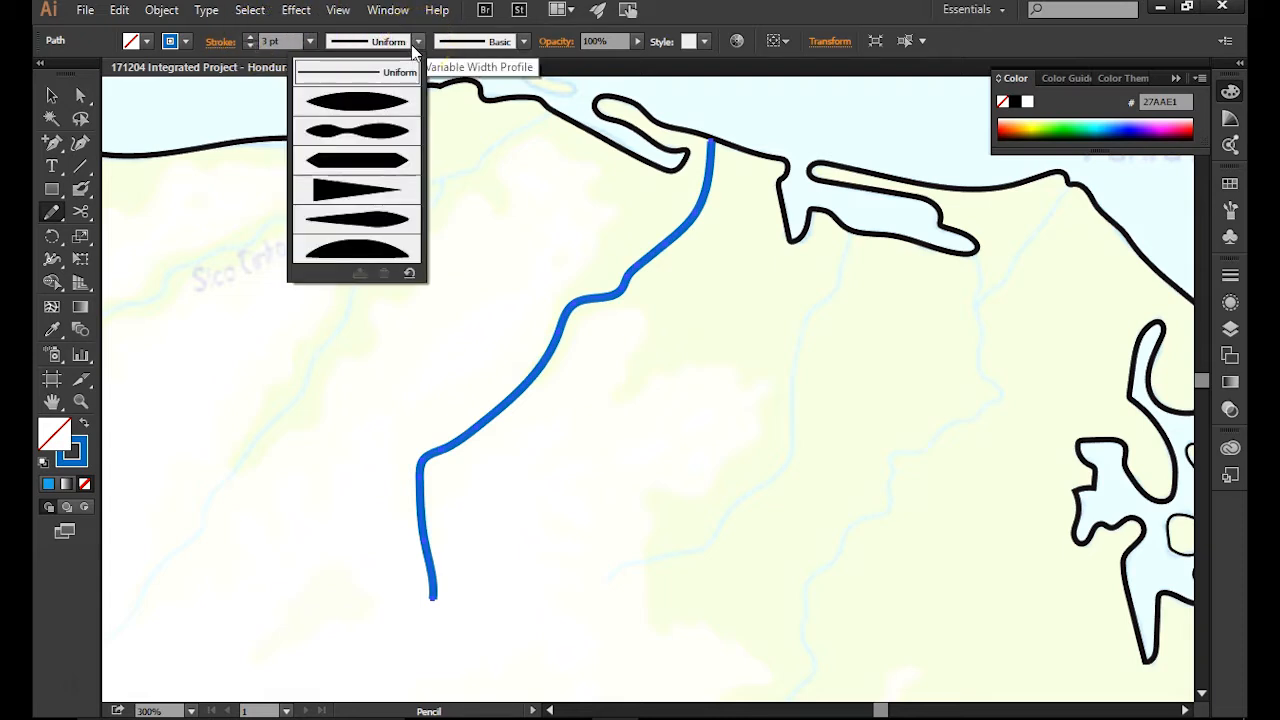
left_click(341, 193)
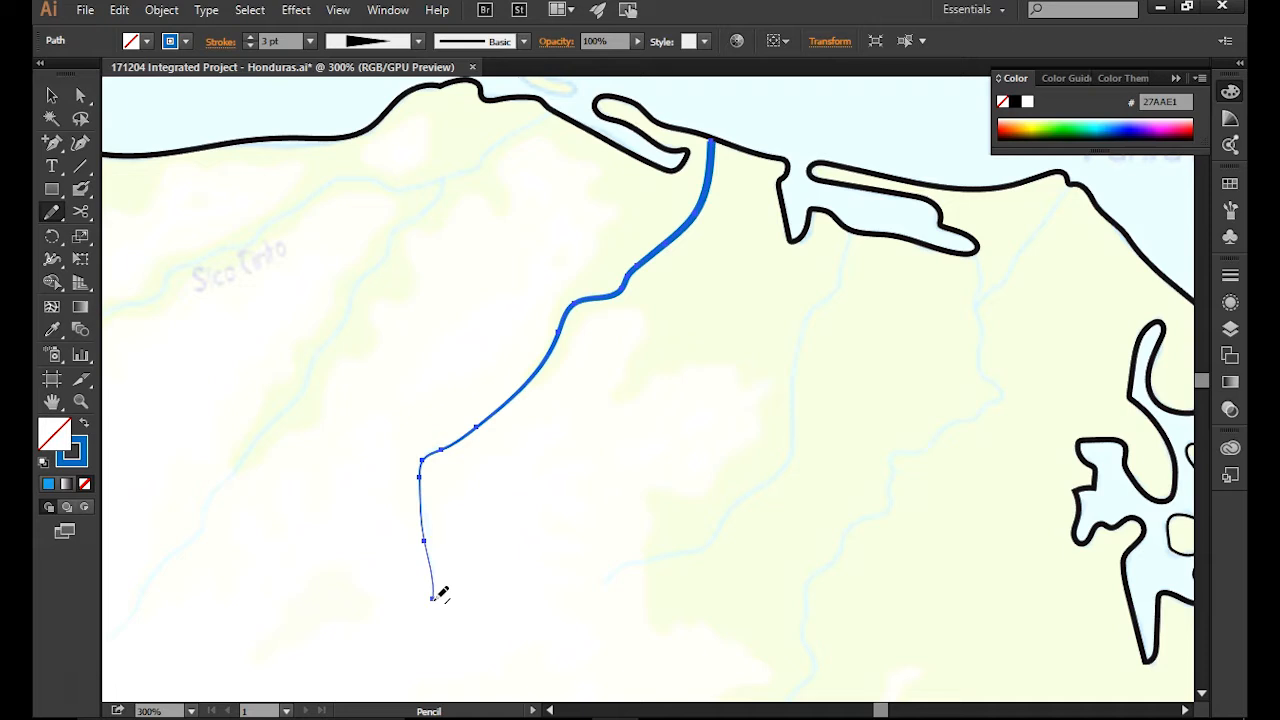
- Trace the next river to the east from the lagoon inland and style it with the triangular taper profile at 3 pt
left_click(53, 212)
mouse_move(808, 320)
left_mouse_down()
mouse_move(792, 435)
mouse_move(768, 486)
mouse_move(696, 552)
mouse_move(594, 586)
left_mouse_up()
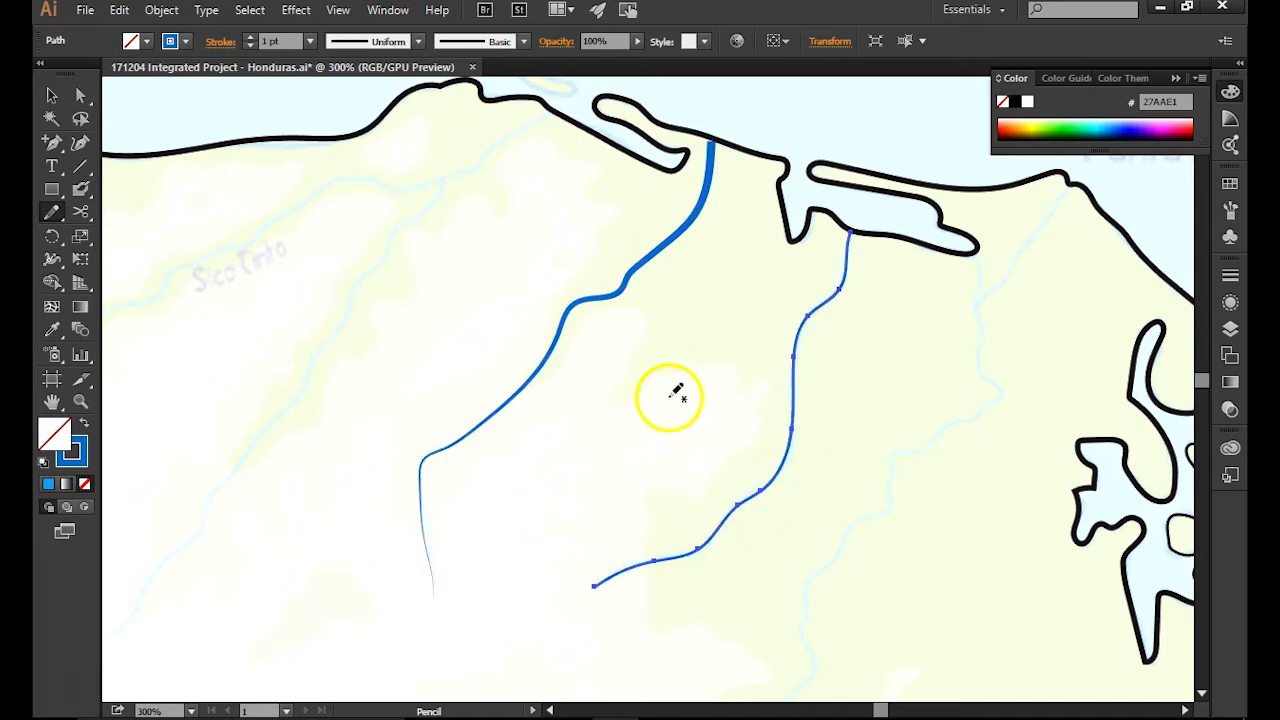
left_click(370, 44)
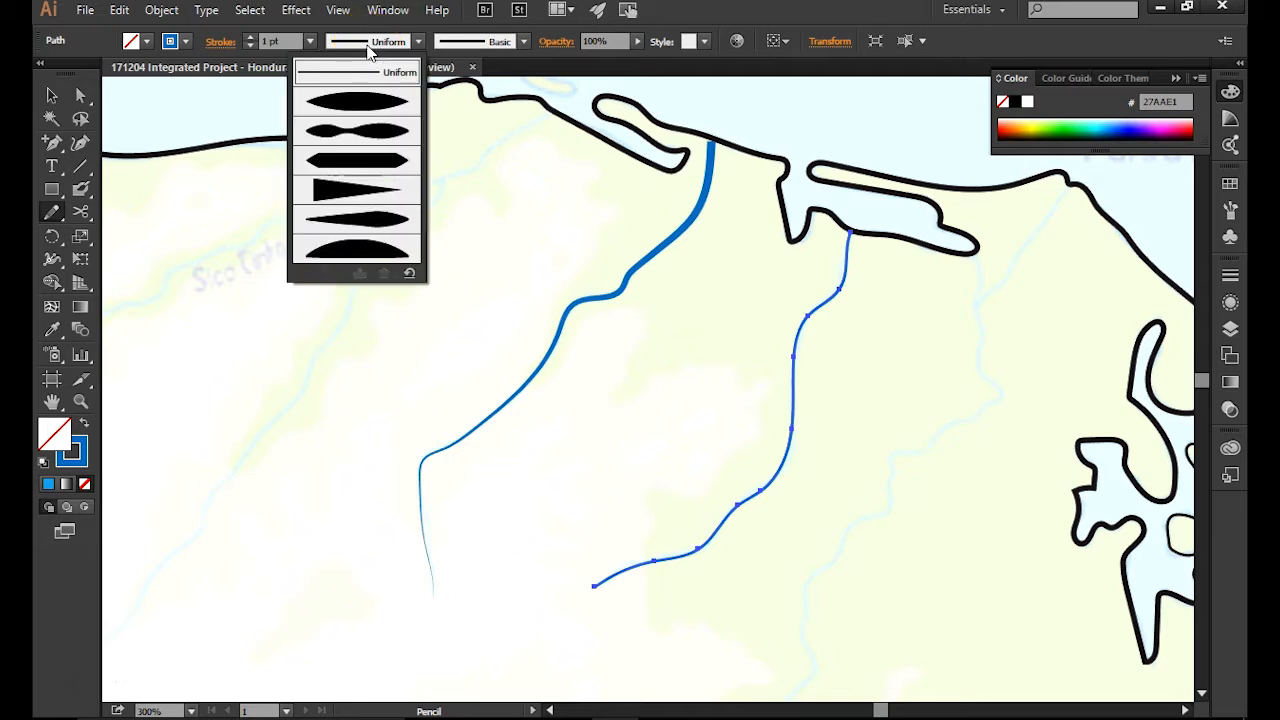
left_click(370, 187)
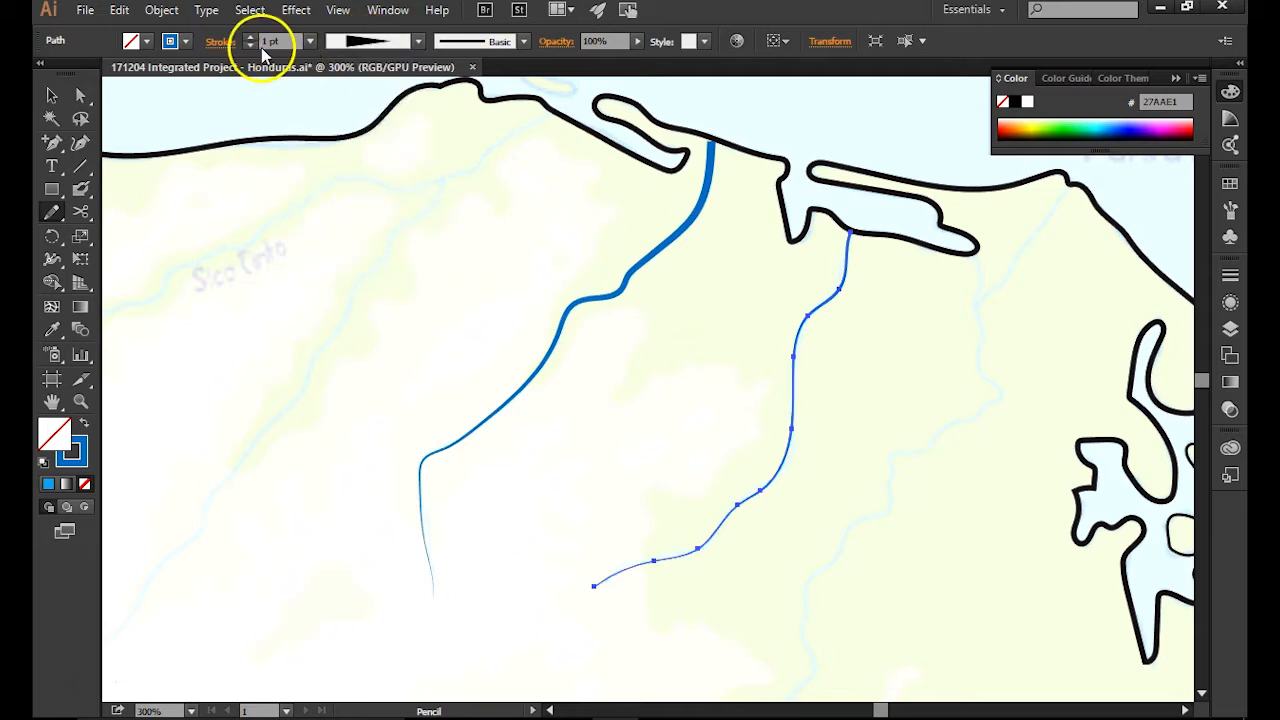
left_click(251, 42)
left_click(251, 42)
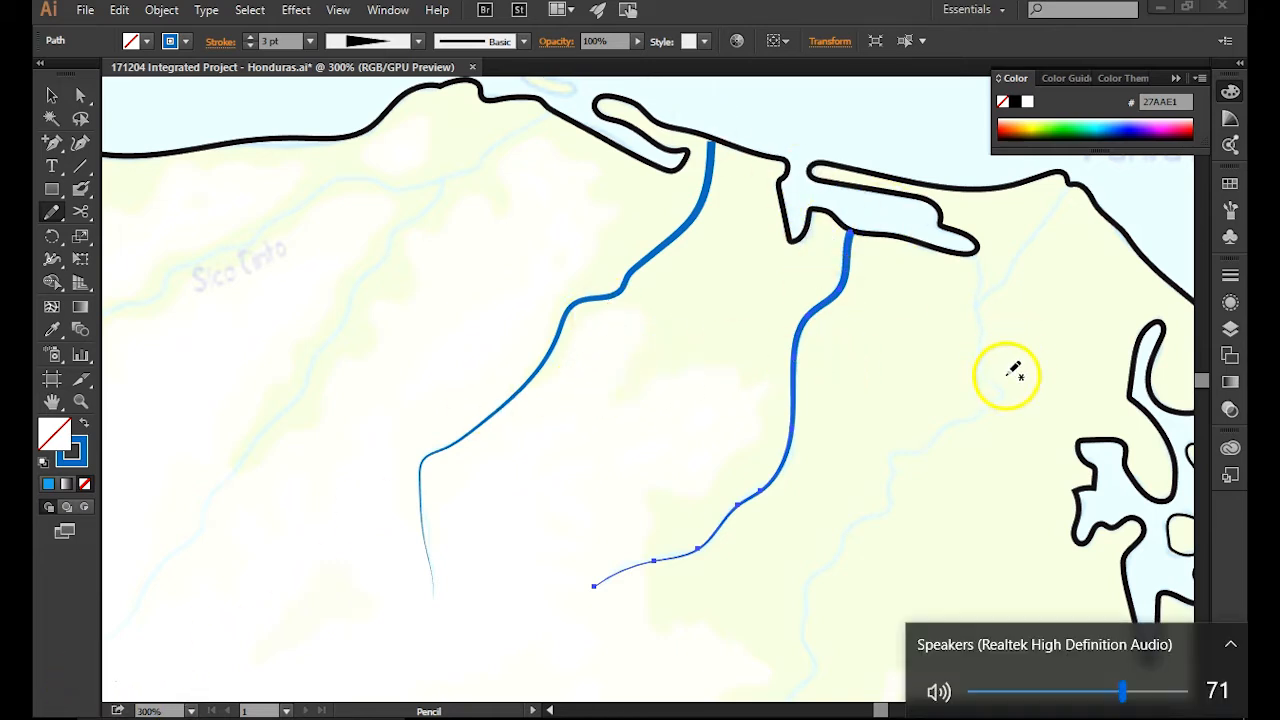
- Trace the river just southeast of the Sico Tinto label from the coast inland and set its stroke to 4 pt
key("space")
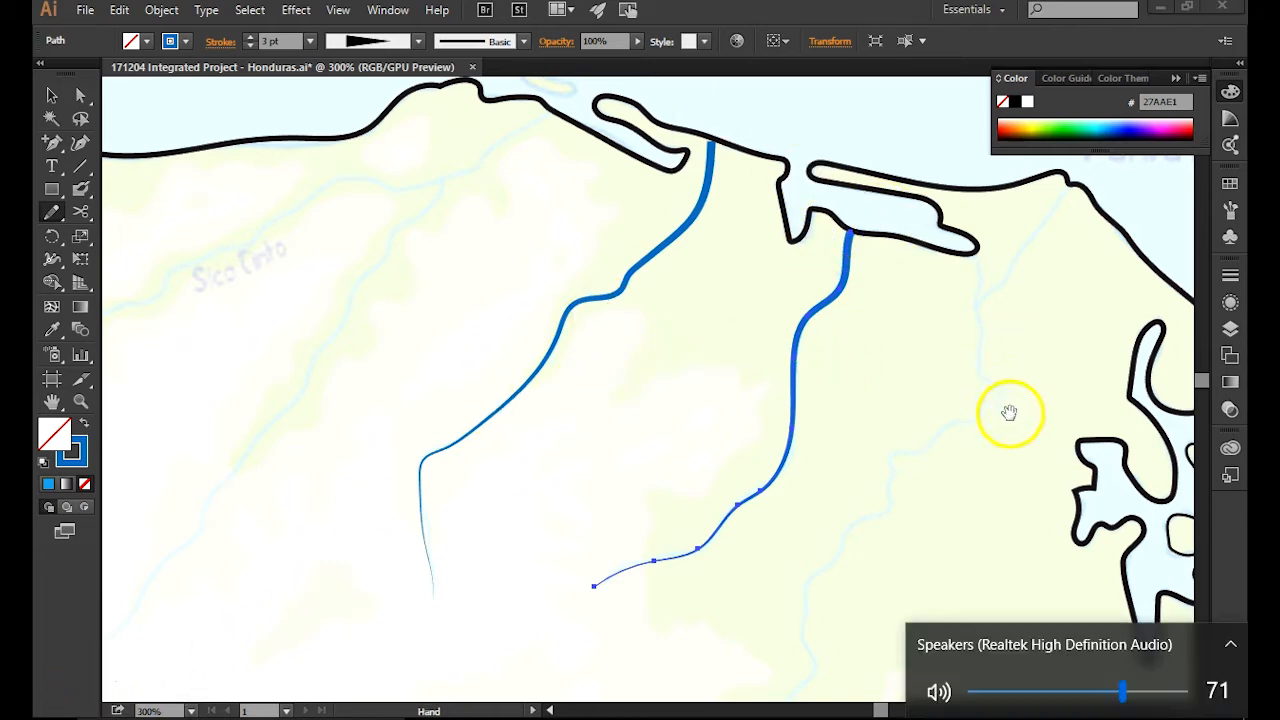
mouse_move(485, 289)
left_mouse_down()
mouse_move(797, 317)
mouse_move(851, 254)
mouse_move(818, 281)
left_mouse_up()
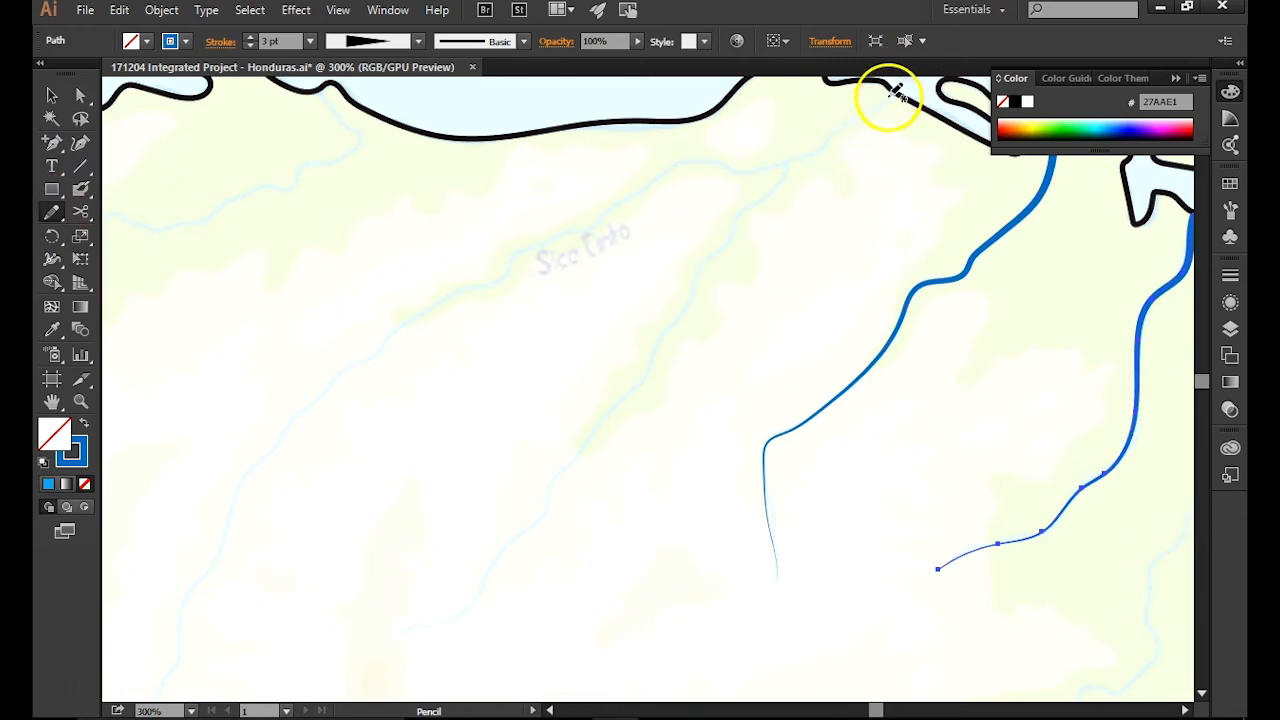
mouse_move(897, 92)
left_mouse_down()
mouse_move(787, 161)
mouse_move(737, 212)
mouse_move(641, 386)
mouse_move(553, 473)
mouse_move(542, 519)
mouse_move(470, 606)
mouse_move(393, 631)
left_mouse_up()
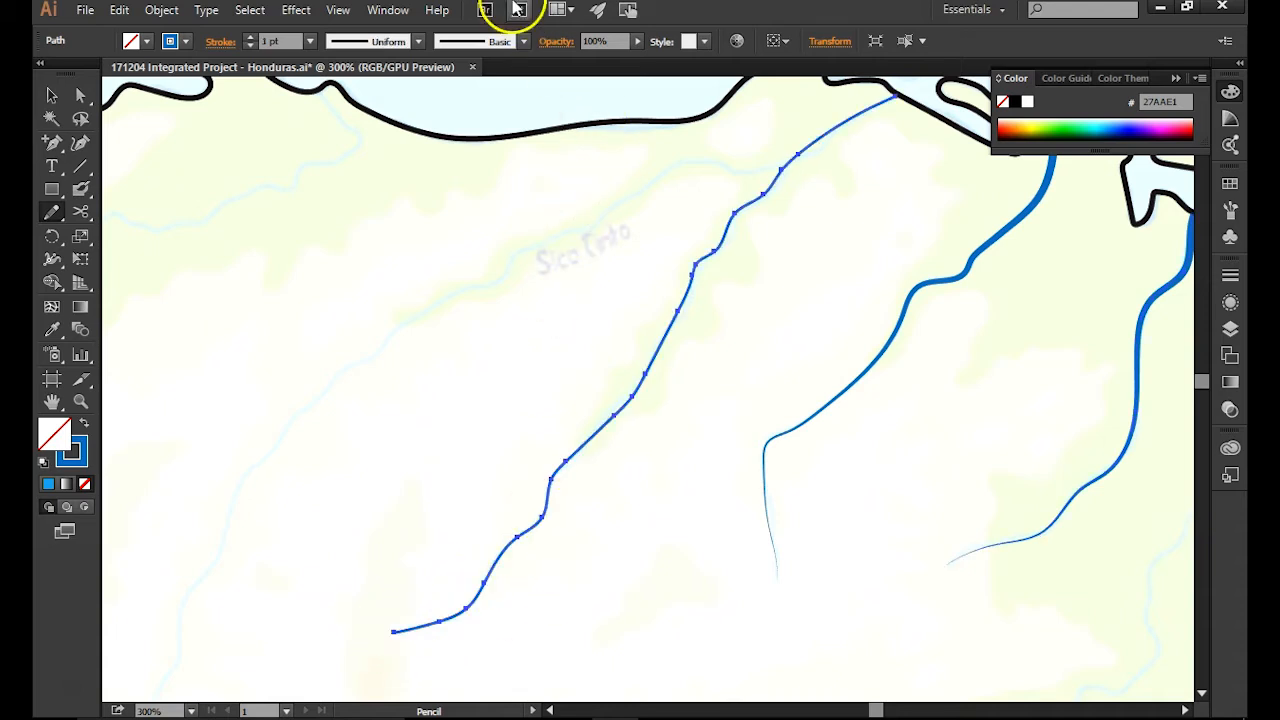
left_click(310, 42)
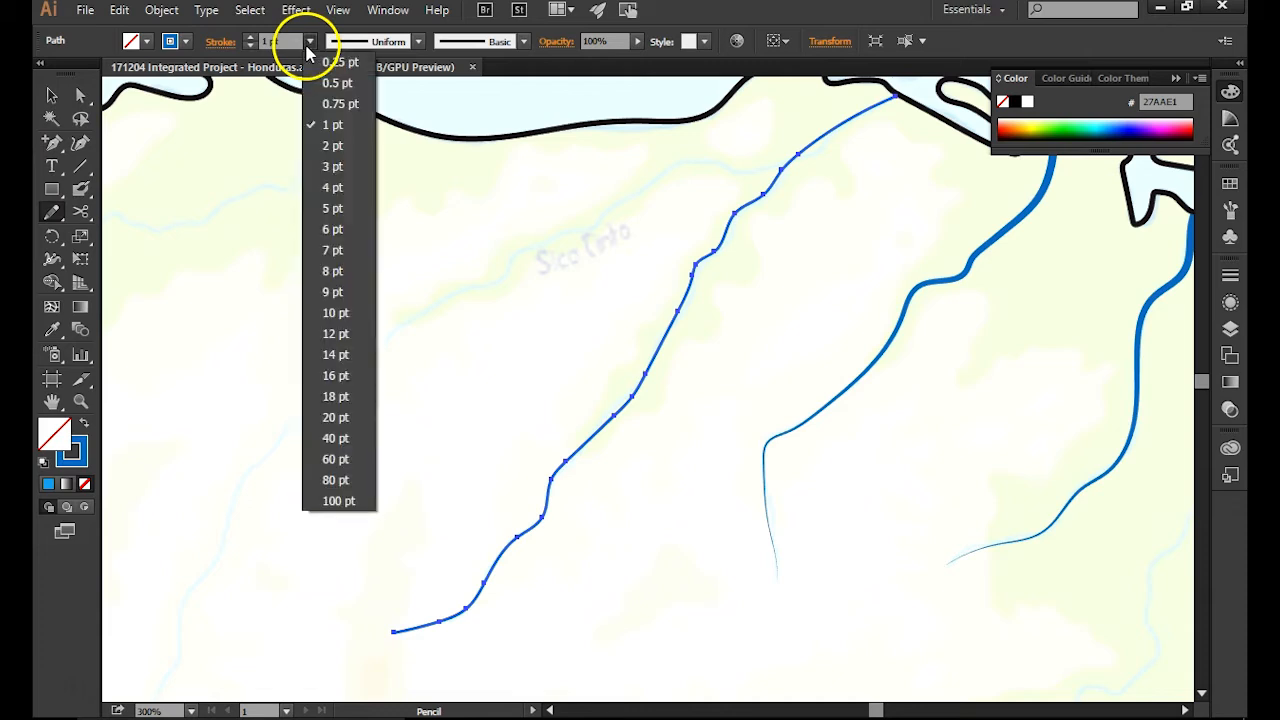
left_click(330, 187)
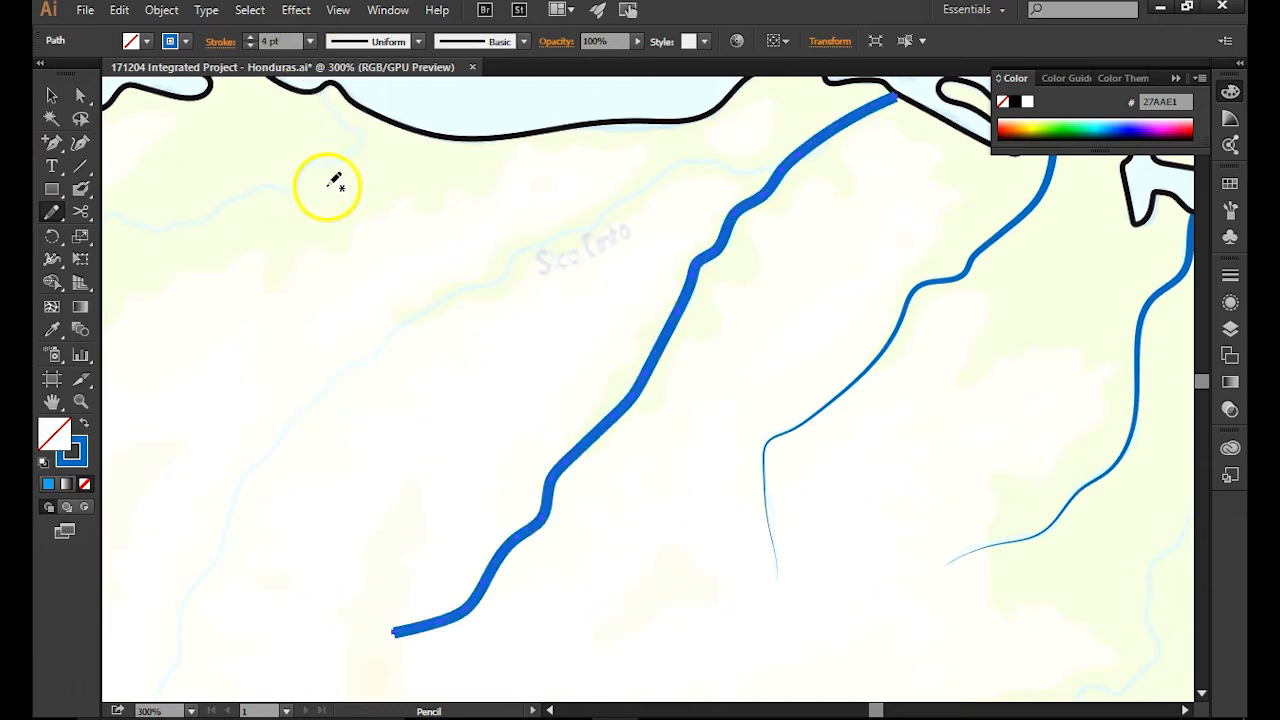
- Apply the triangular taper width profile to the 4 pt river southeast of the Sico Tinto label and deselect it
left_click(419, 42)
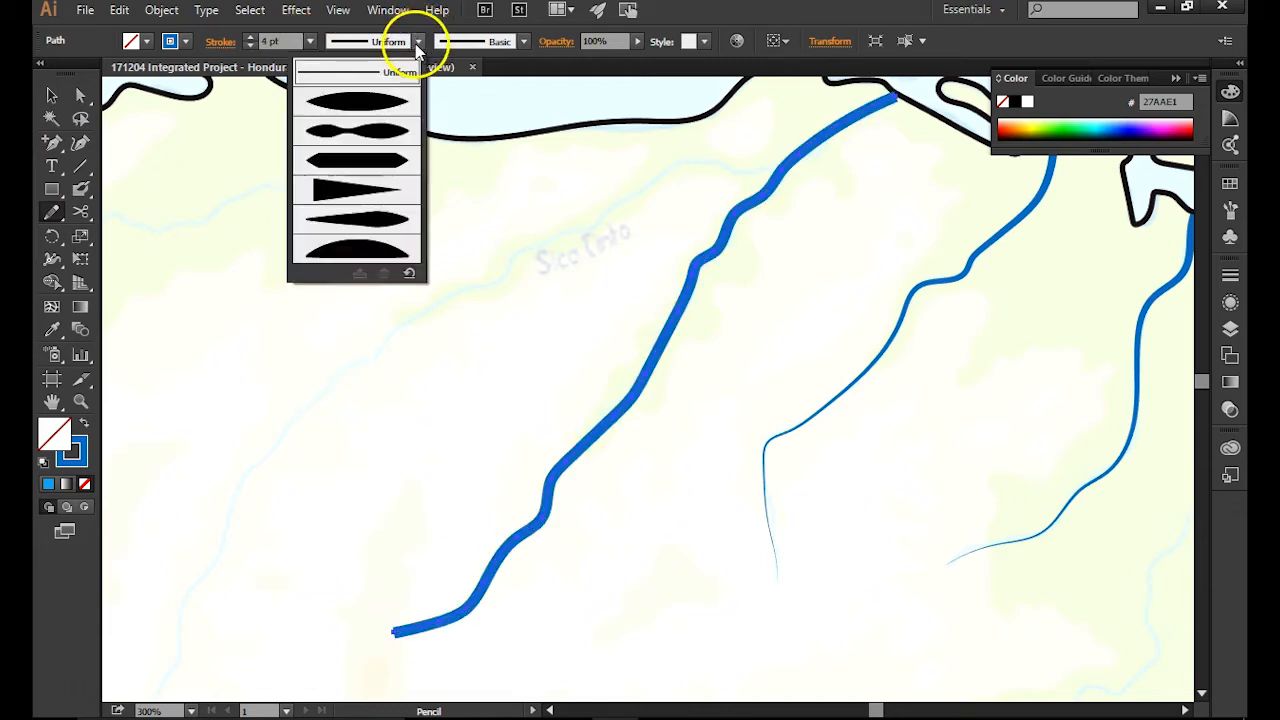
left_click(357, 190)
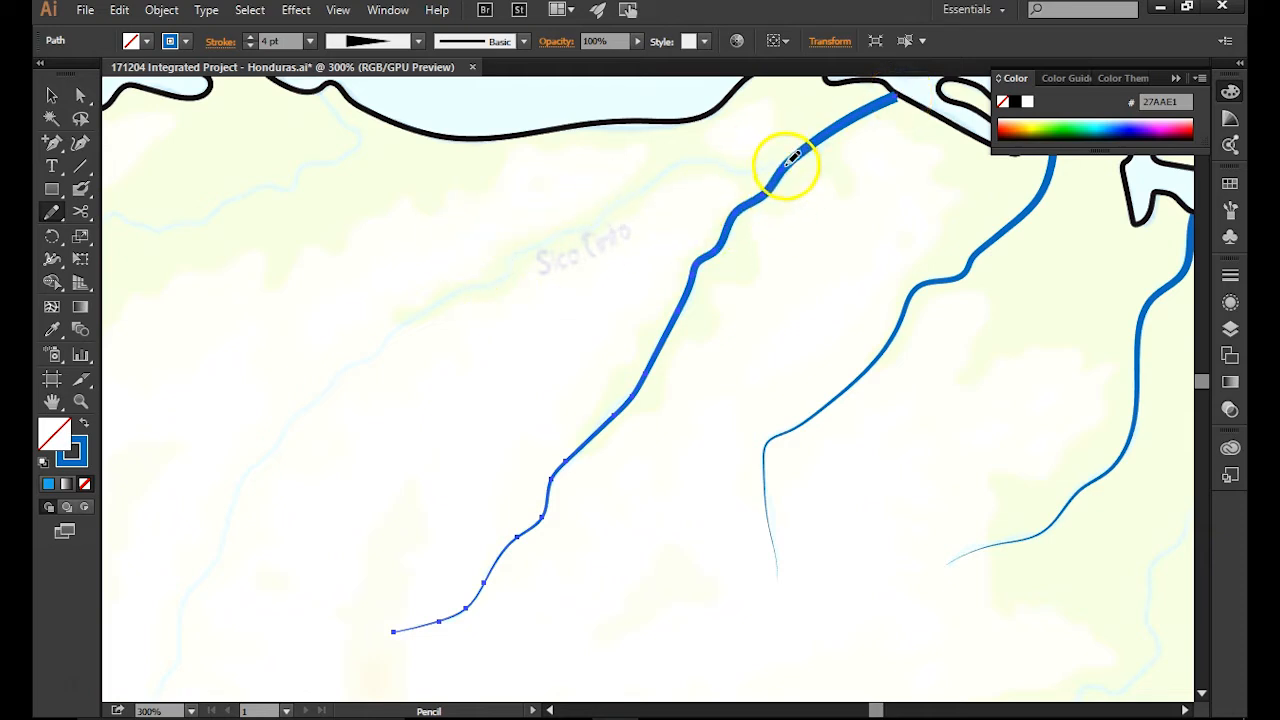
mouse_move(747, 171)
left_mouse_down()
mouse_move(681, 160)
mouse_move(644, 186)
left_mouse_up()
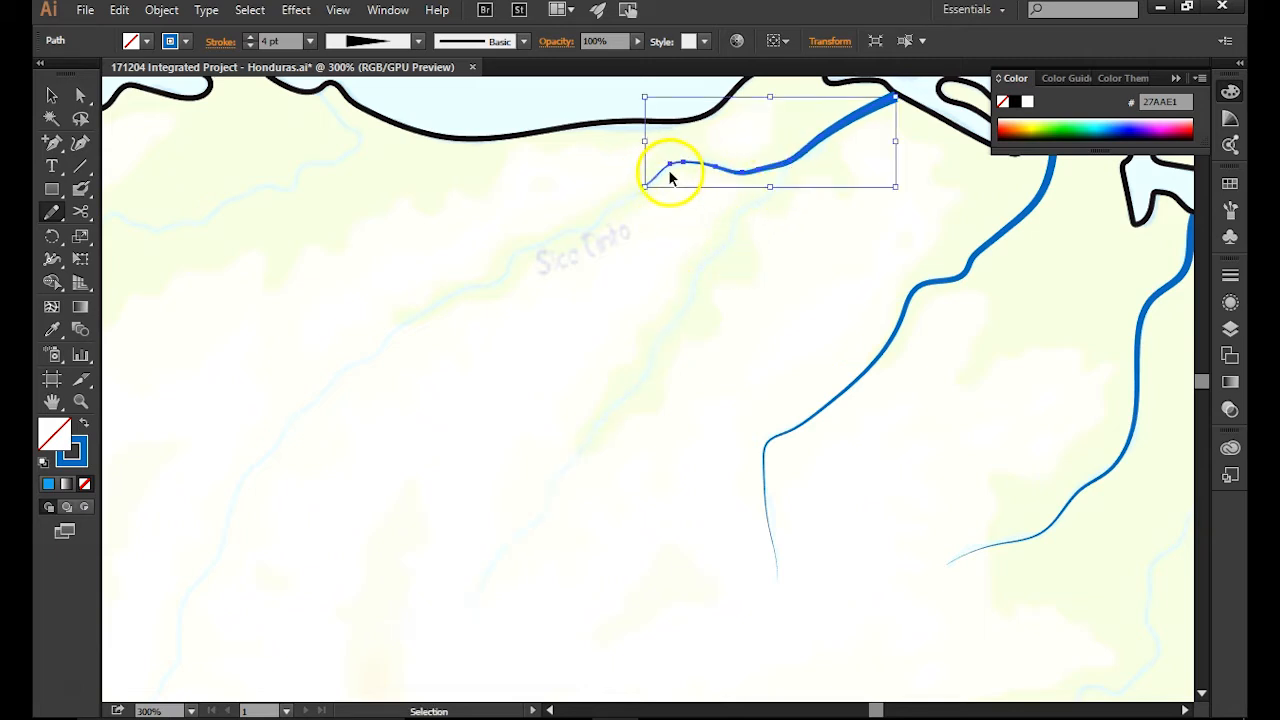
key("ctrl+z")
left_click(51, 95)
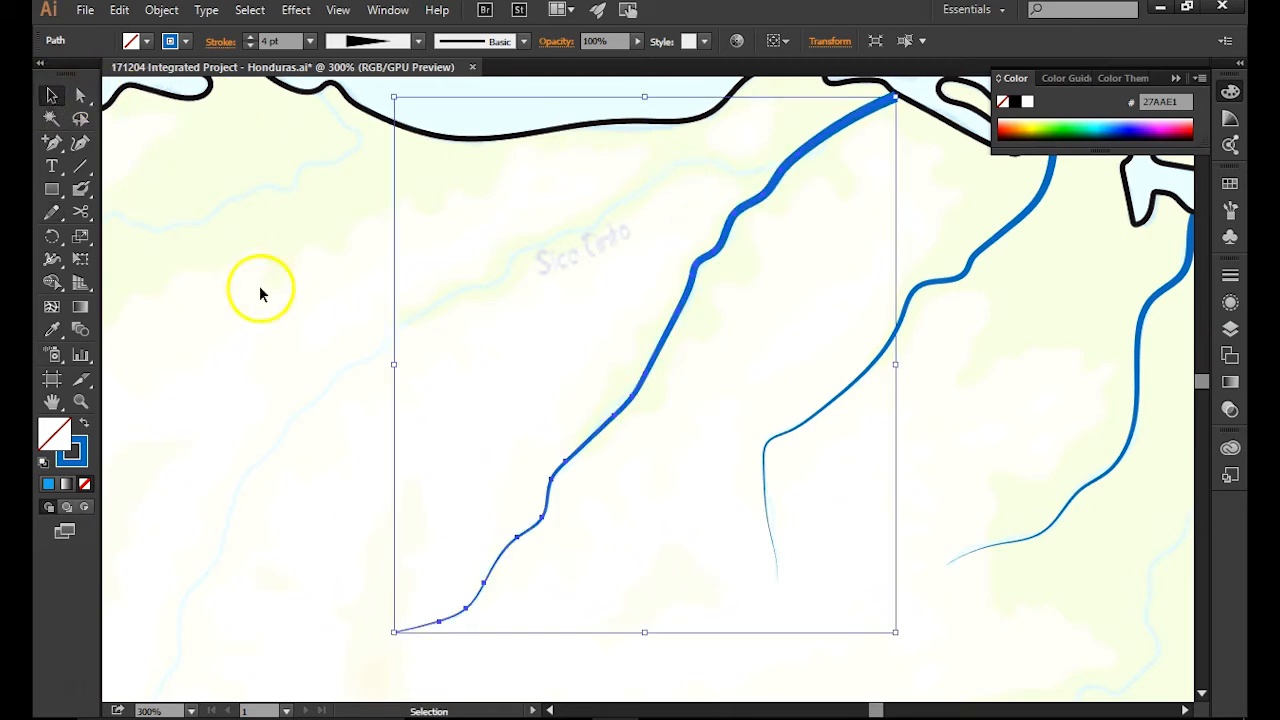
left_click(500, 427)
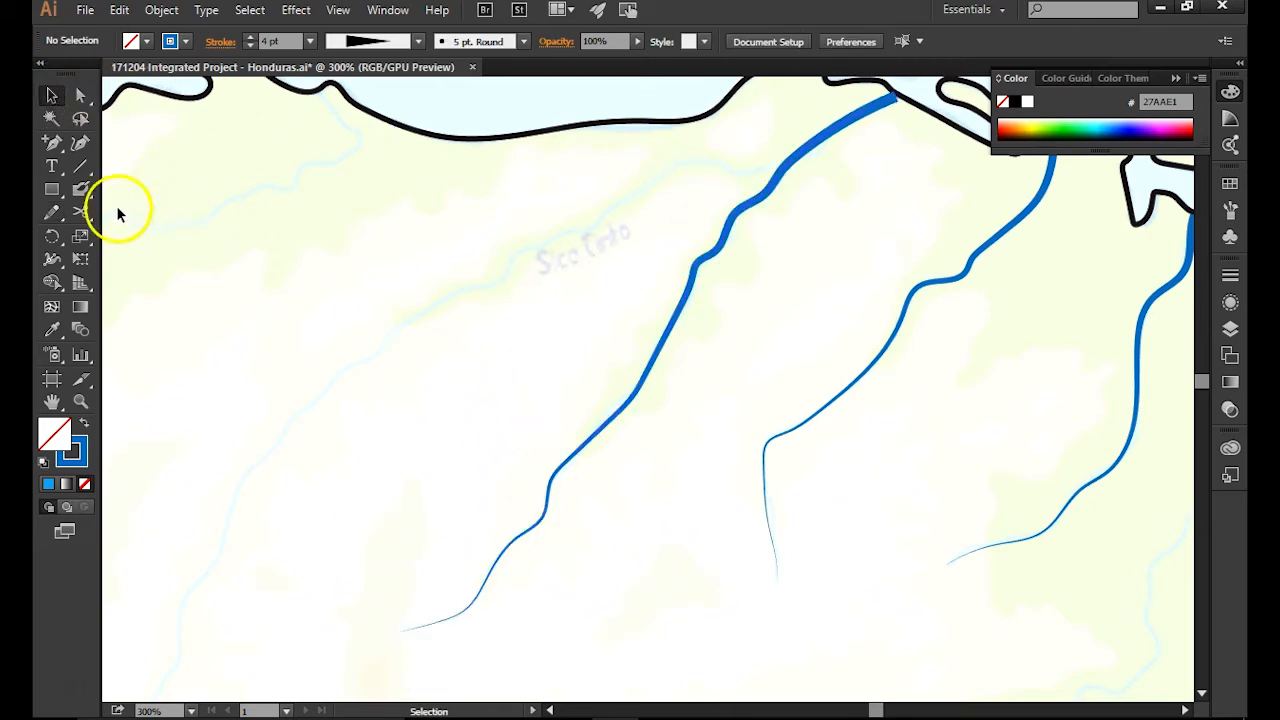
- Trace the Sico Tinto river with the Pencil tool, from its junction with the neighbouring river southwest to its source
left_click(51, 212)
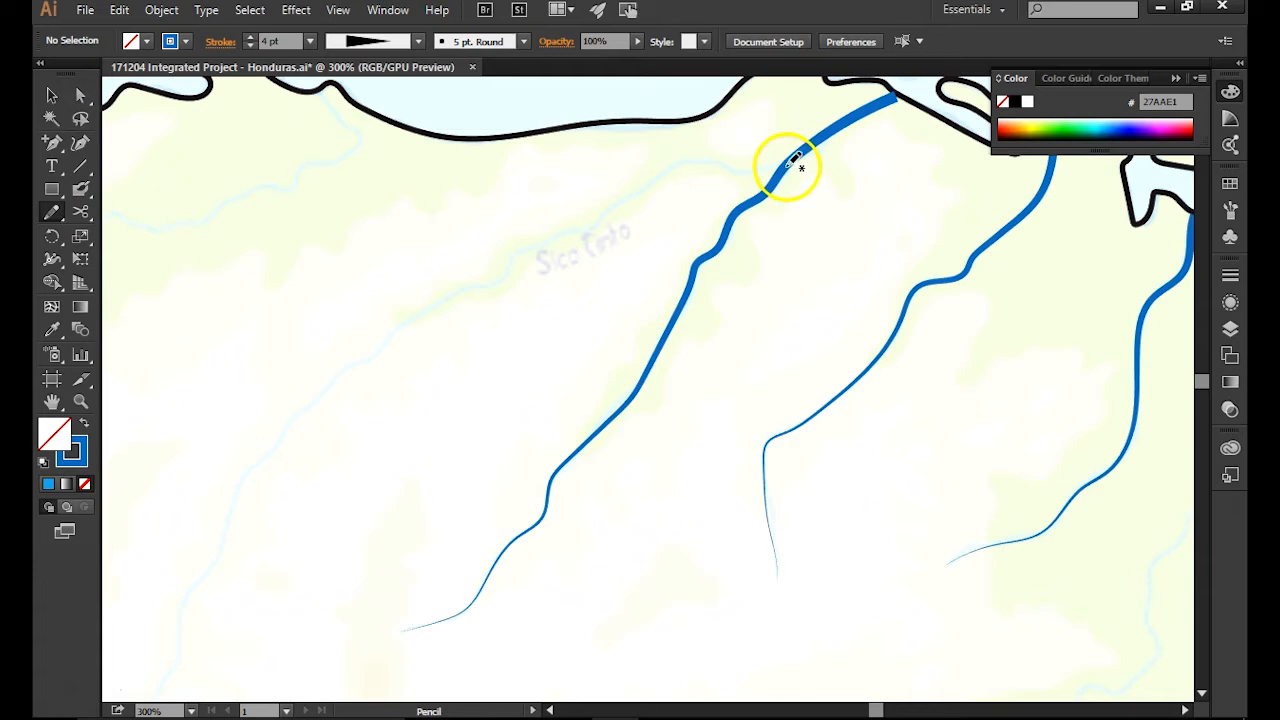
mouse_move(793, 160)
left_mouse_down()
mouse_move(674, 163)
mouse_move(589, 230)
mouse_move(532, 244)
mouse_move(458, 308)
mouse_move(404, 319)
mouse_move(242, 478)
mouse_move(188, 600)
left_mouse_up()
key("space")
left_click_drag(307, 588, 466, 304)
mouse_move(345, 320)
left_mouse_down()
mouse_move(323, 400)
mouse_move(263, 503)
left_mouse_up()
key("space")
left_click_drag(517, 274, 417, 440)
left_click_drag(497, 391, 695, 331)
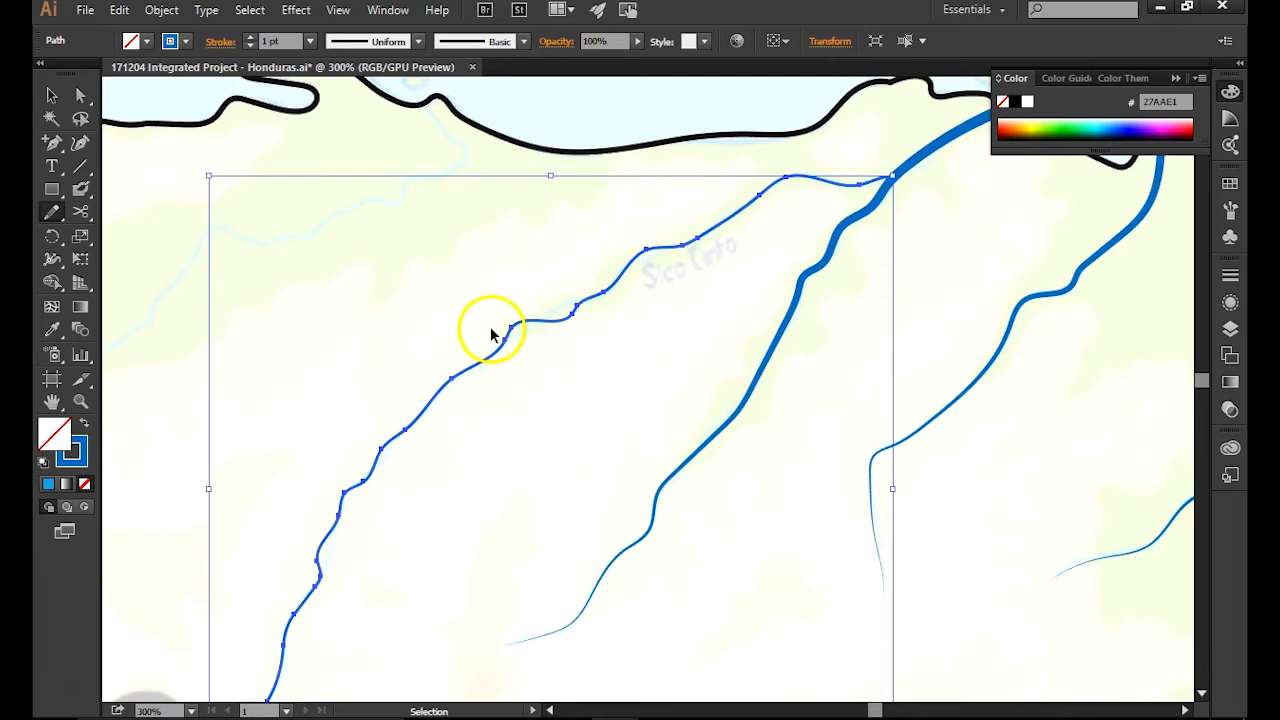
- Move the Sico Tinto path's anchor points southwest of its label so the line follows the river on the map
key("ctrl+equal")
key("ctrl+equal")
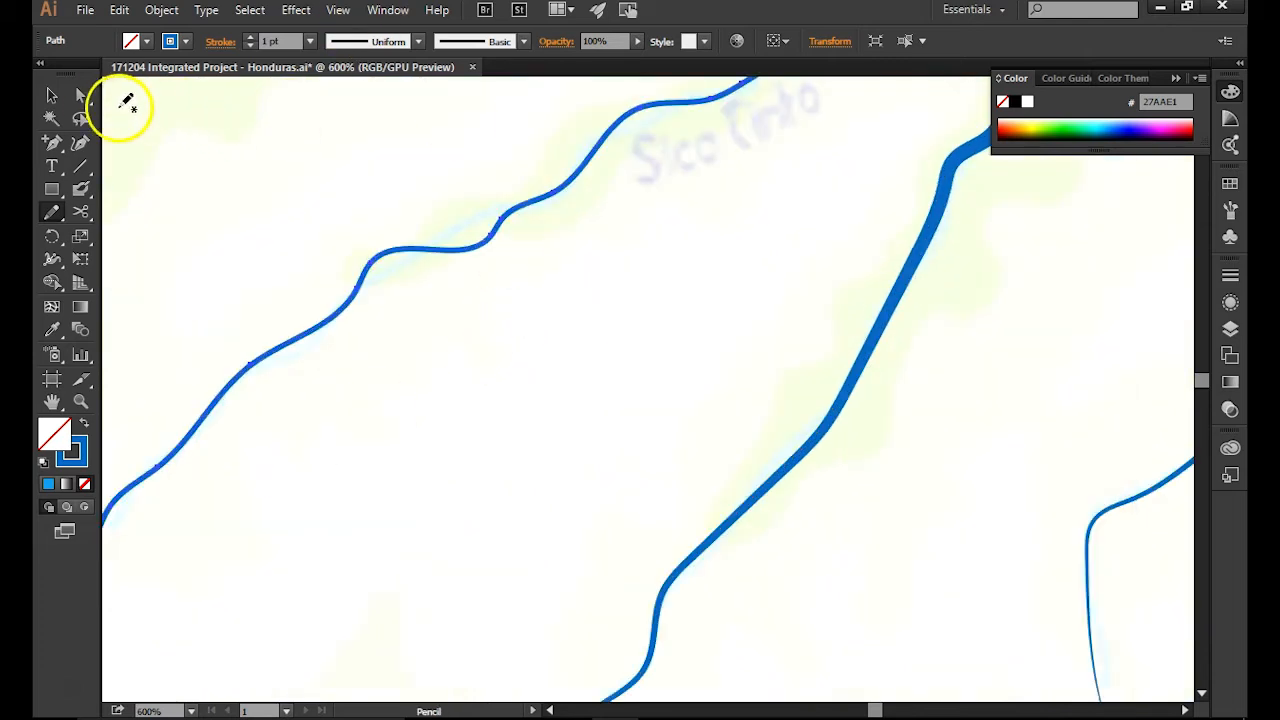
left_click(80, 100)
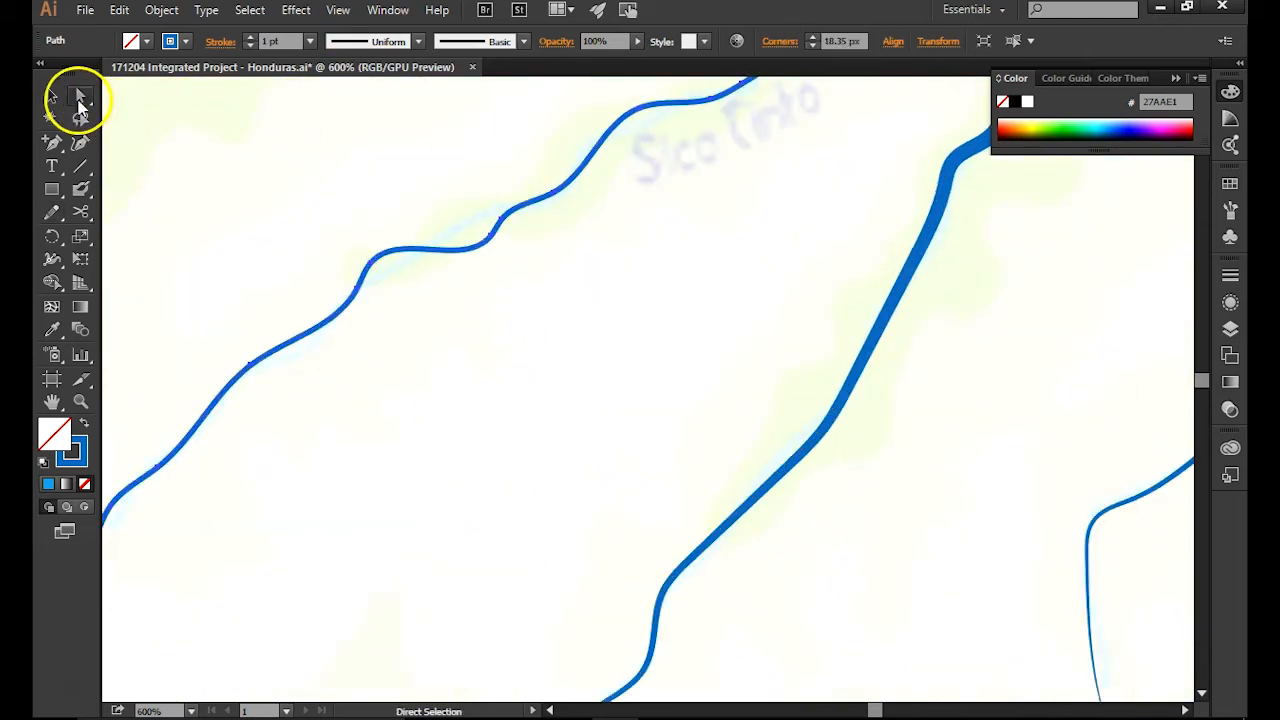
left_click(80, 99)
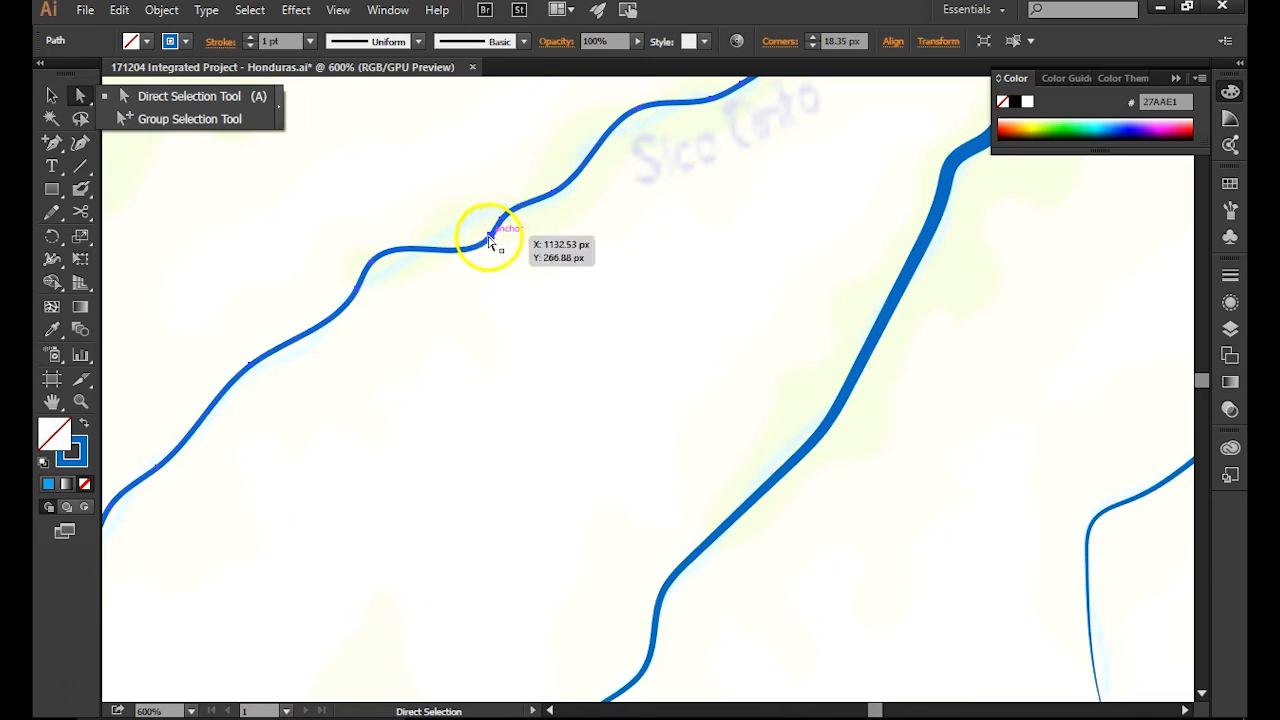
left_click(490, 238)
left_click_drag(480, 226, 474, 213)
left_click(373, 265)
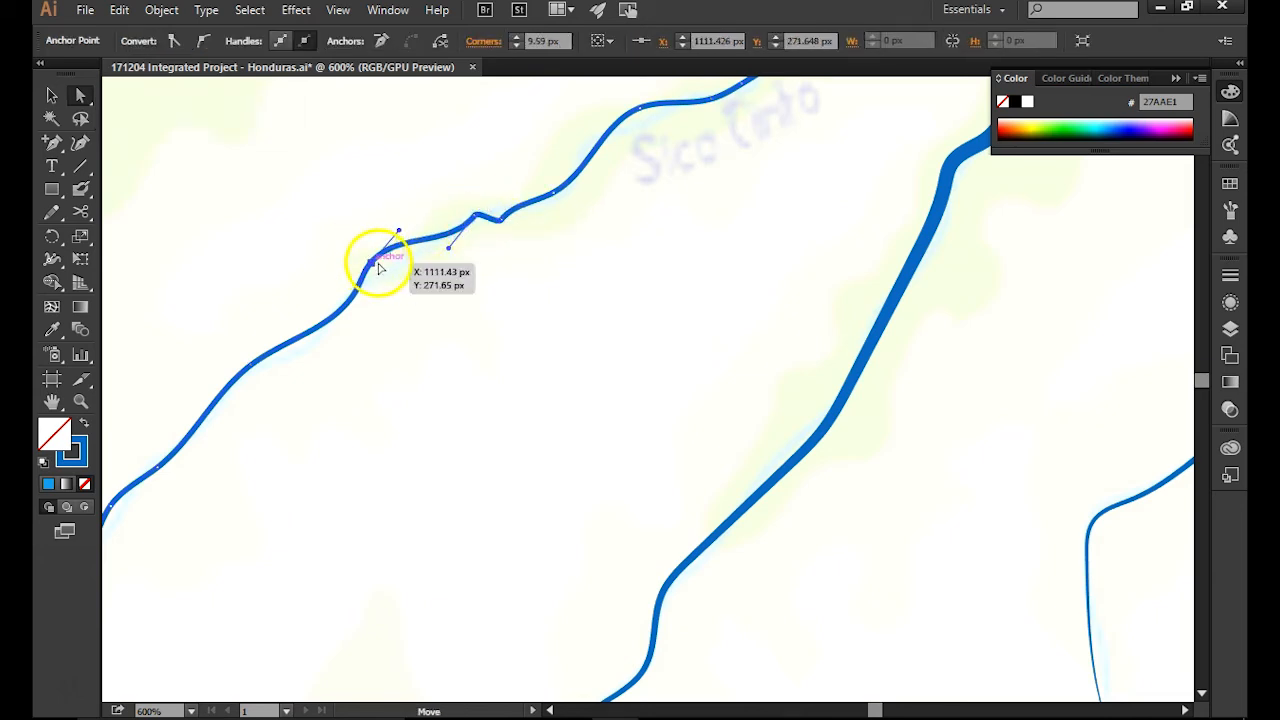
left_click_drag(395, 276, 500, 209)
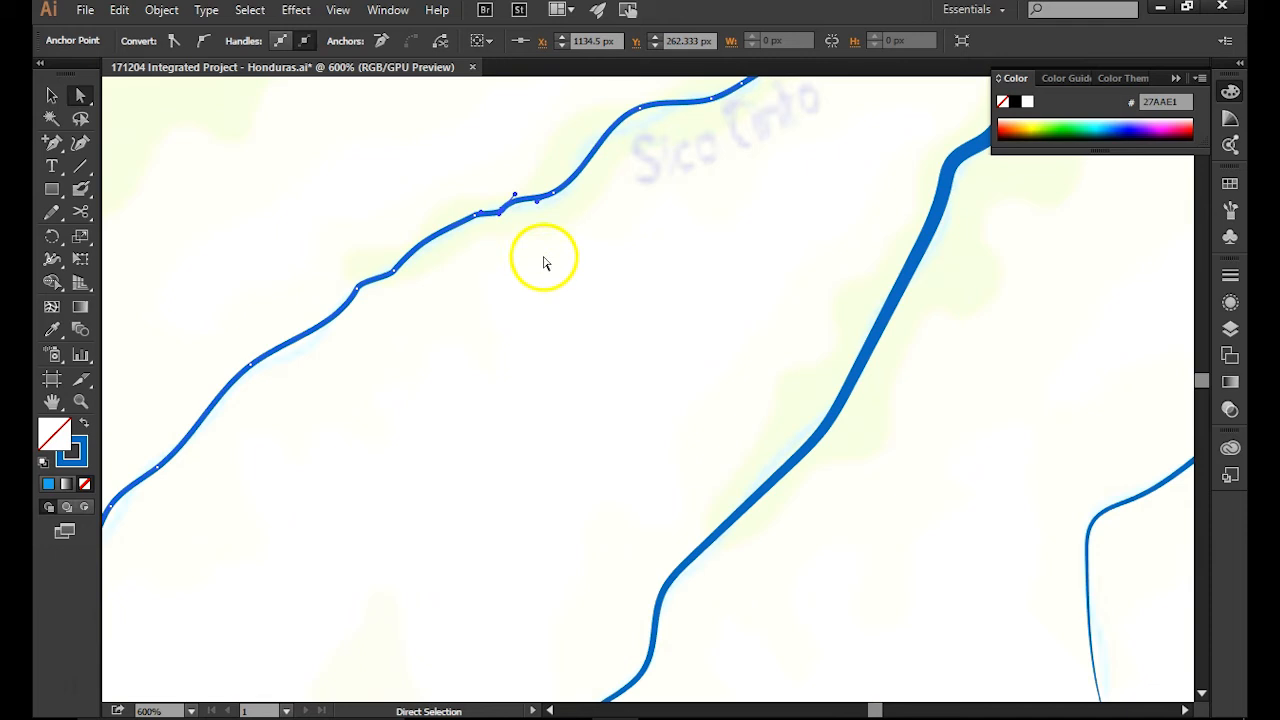
key("ctrl+minus")
key("ctrl+minus")
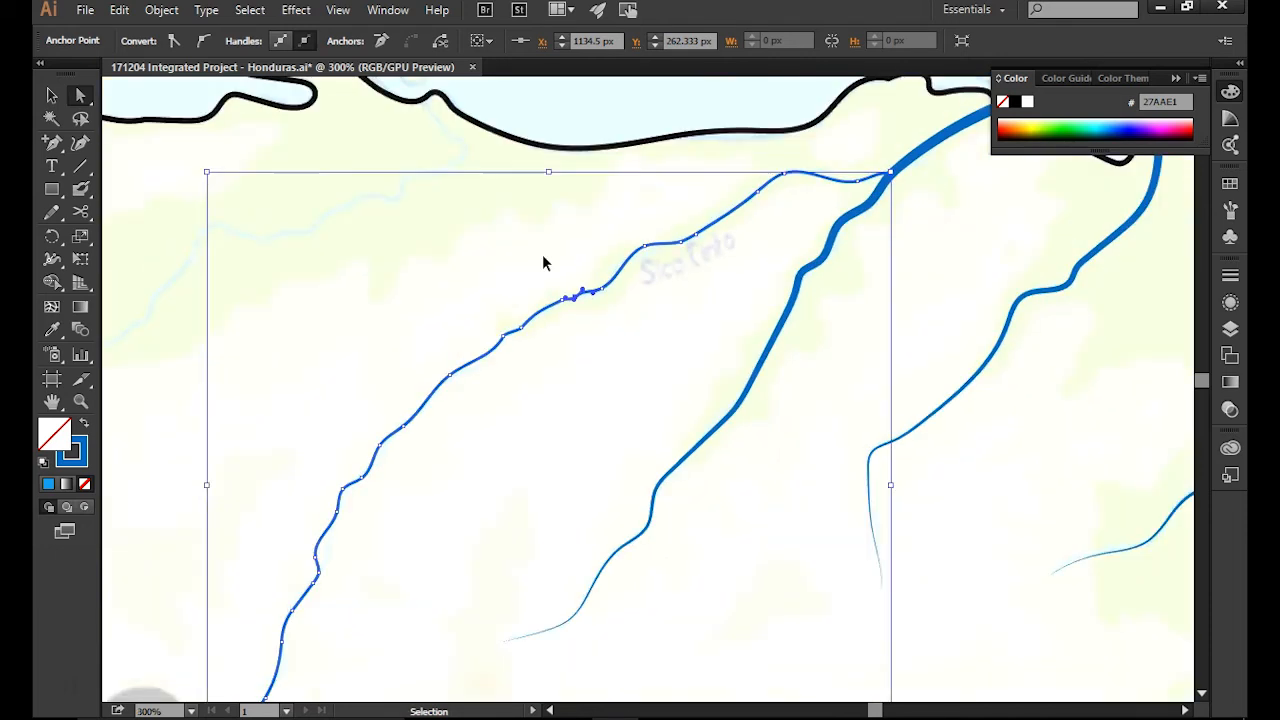
key("space")
left_click_drag(717, 462, 877, 403)
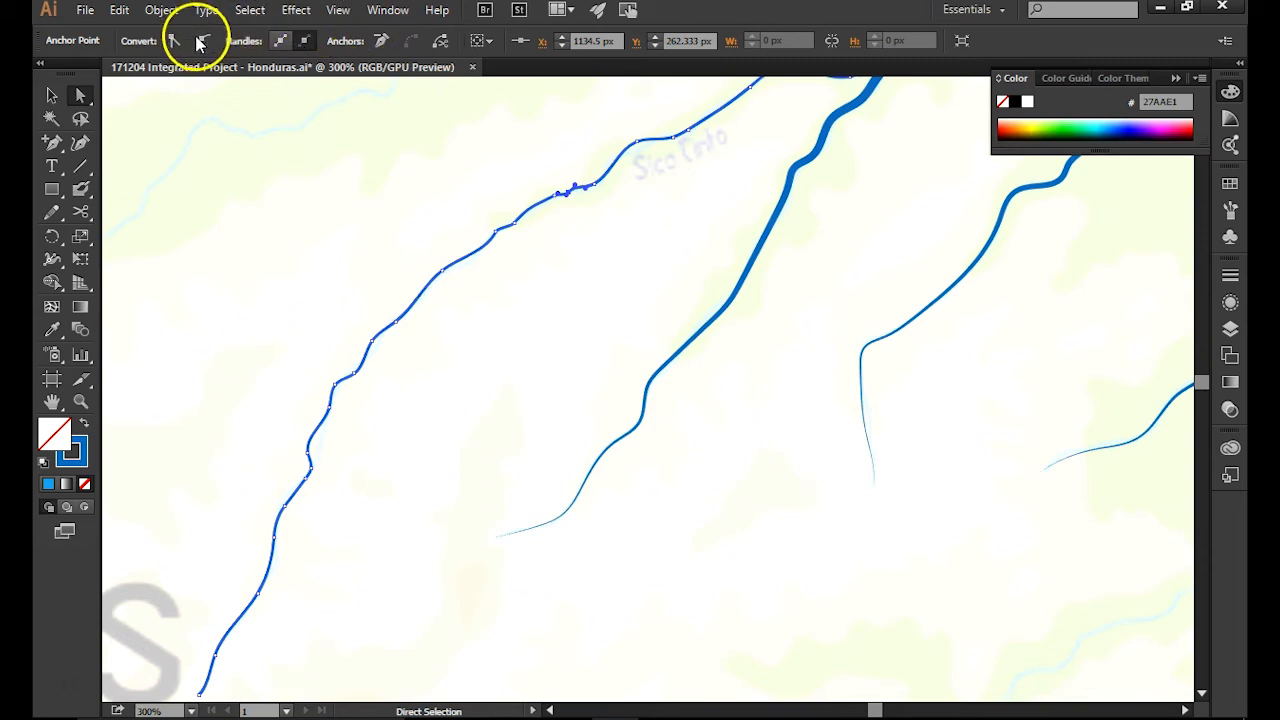
- Give the Sico Tinto river a 4 pt stroke and the triangular taper width profile
left_click(50, 215)
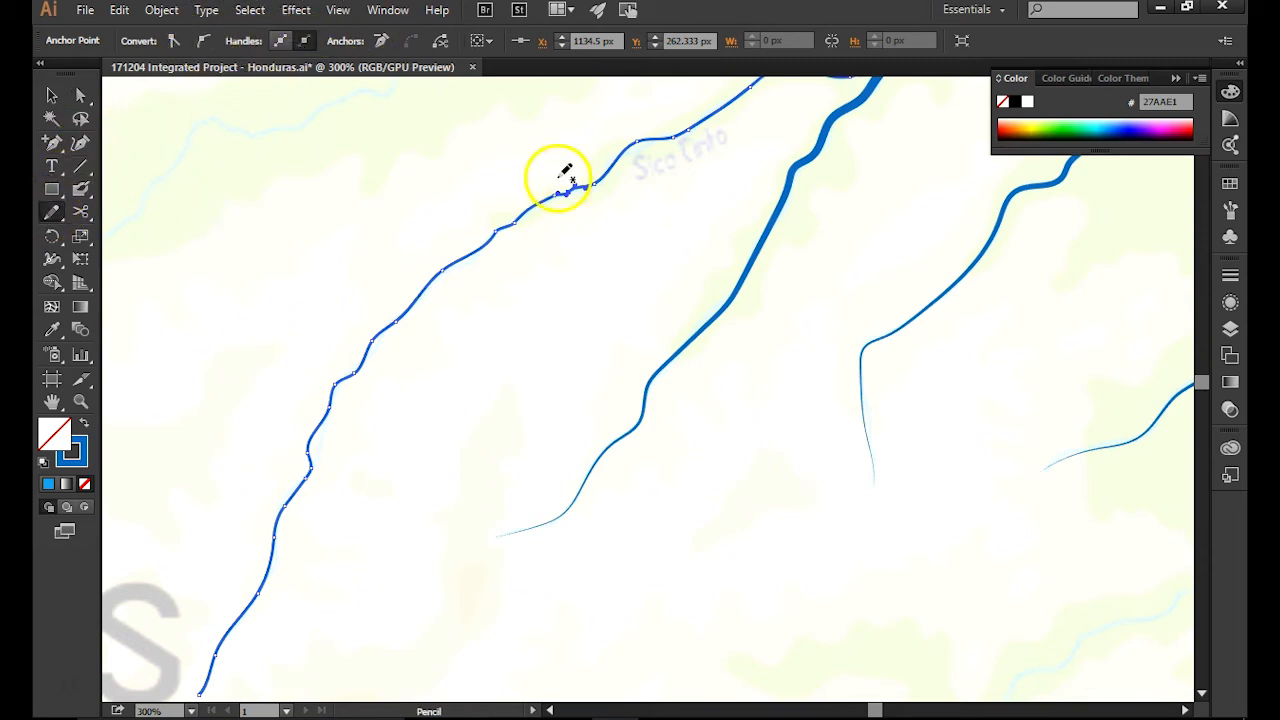
left_click(50, 96)
left_click(521, 293)
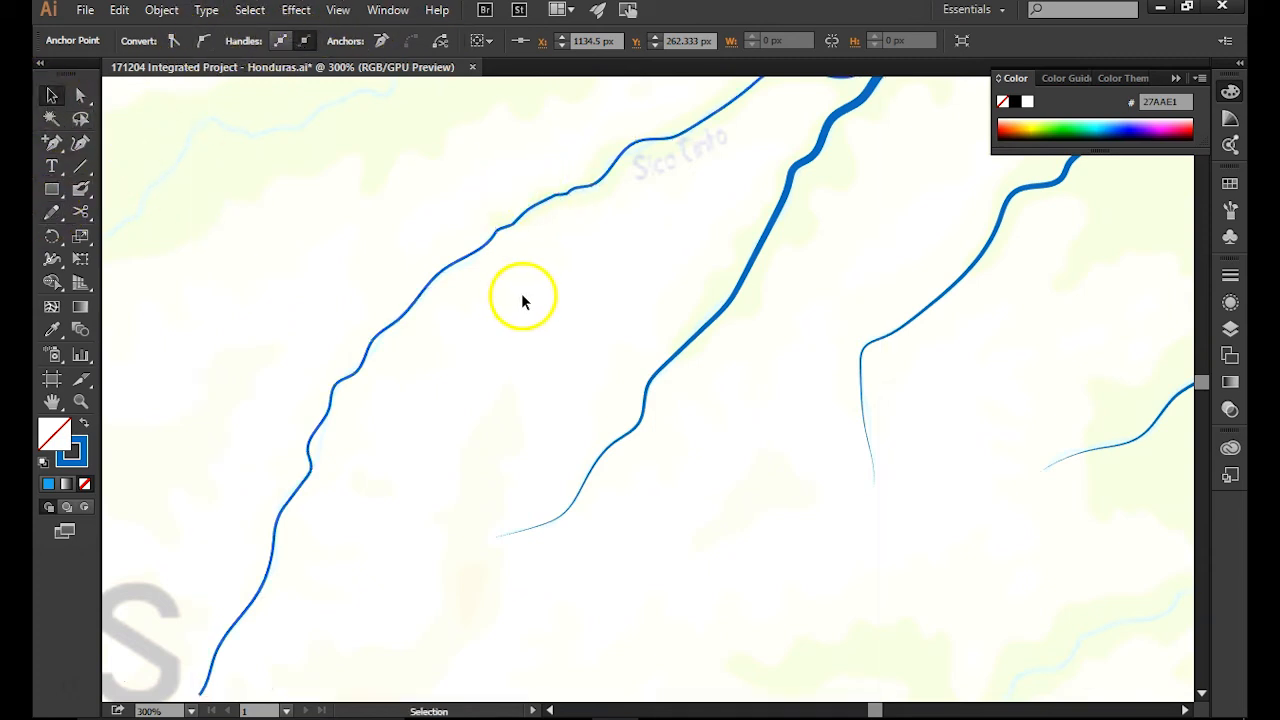
left_click(478, 256)
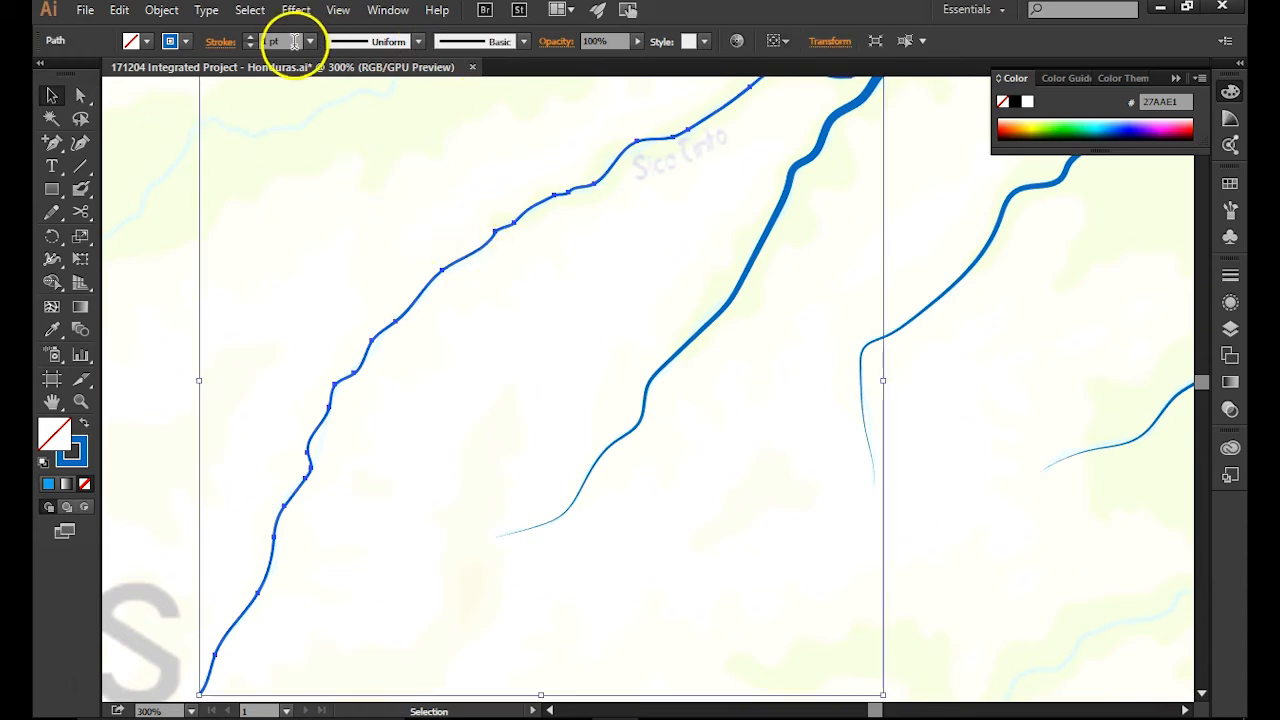
left_click_drag(660, 200, 465, 391)
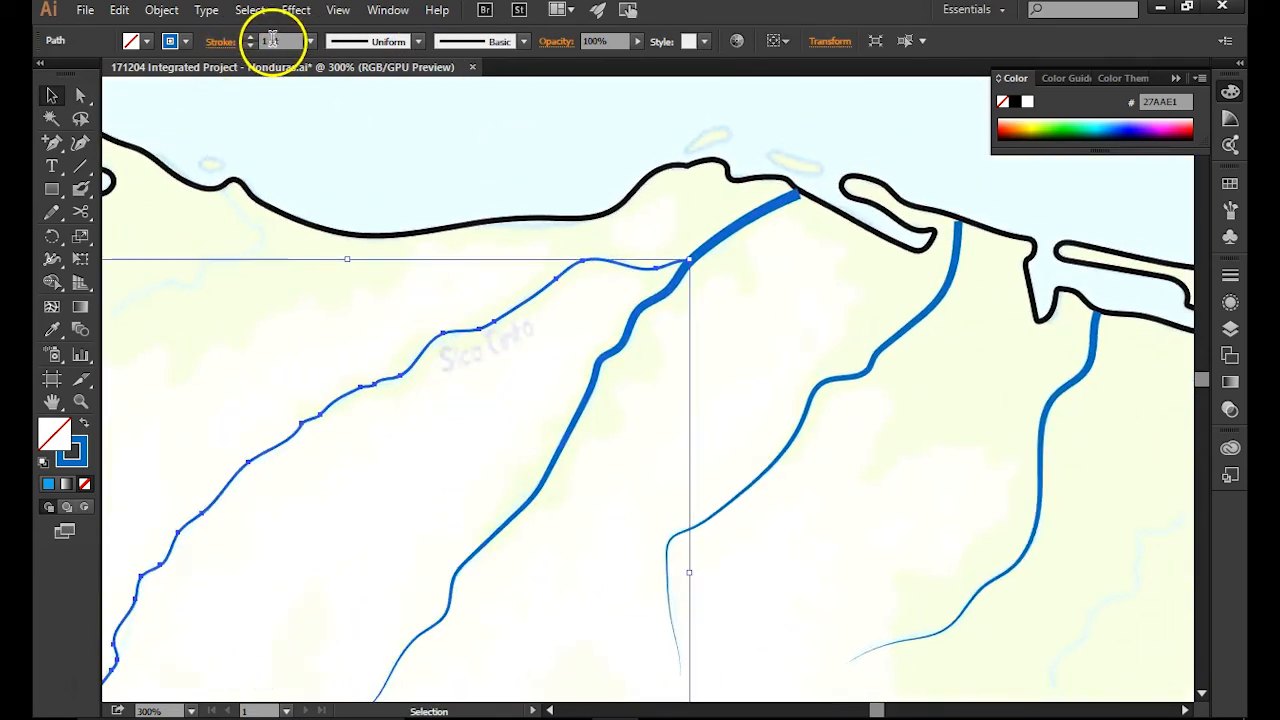
left_click(251, 38)
left_click(251, 38)
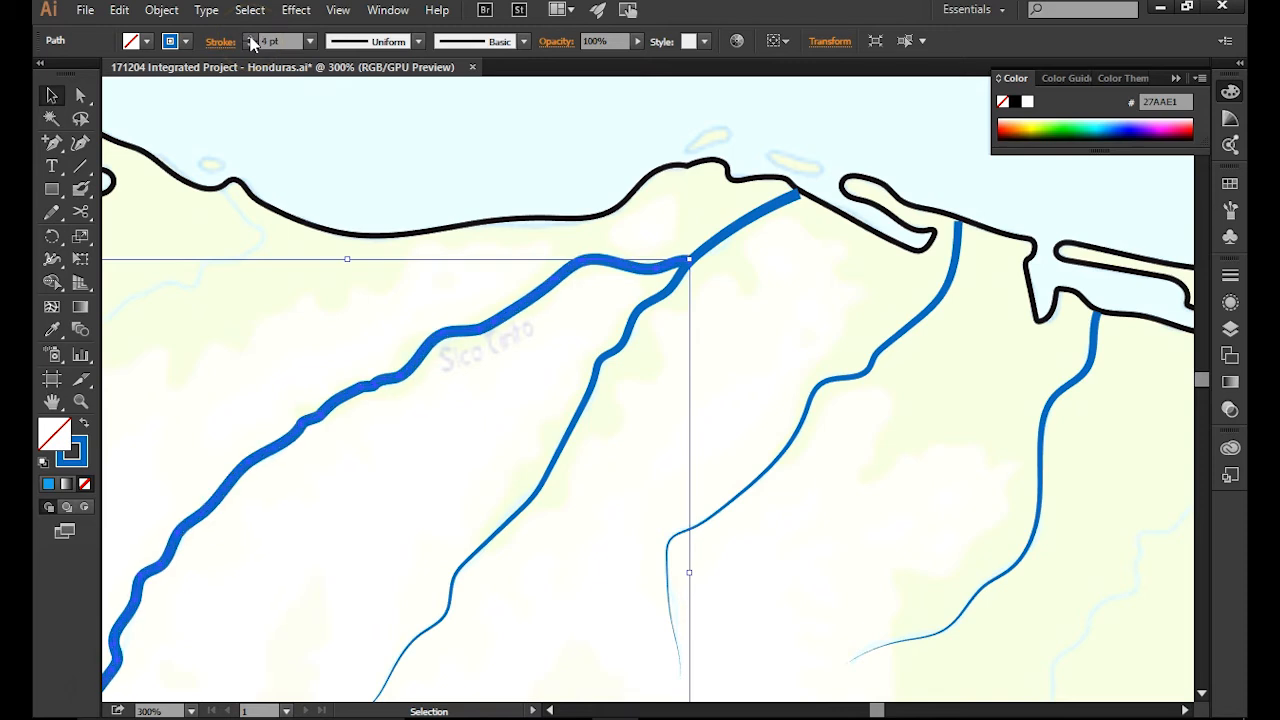
left_click(419, 43)
left_click(364, 189)
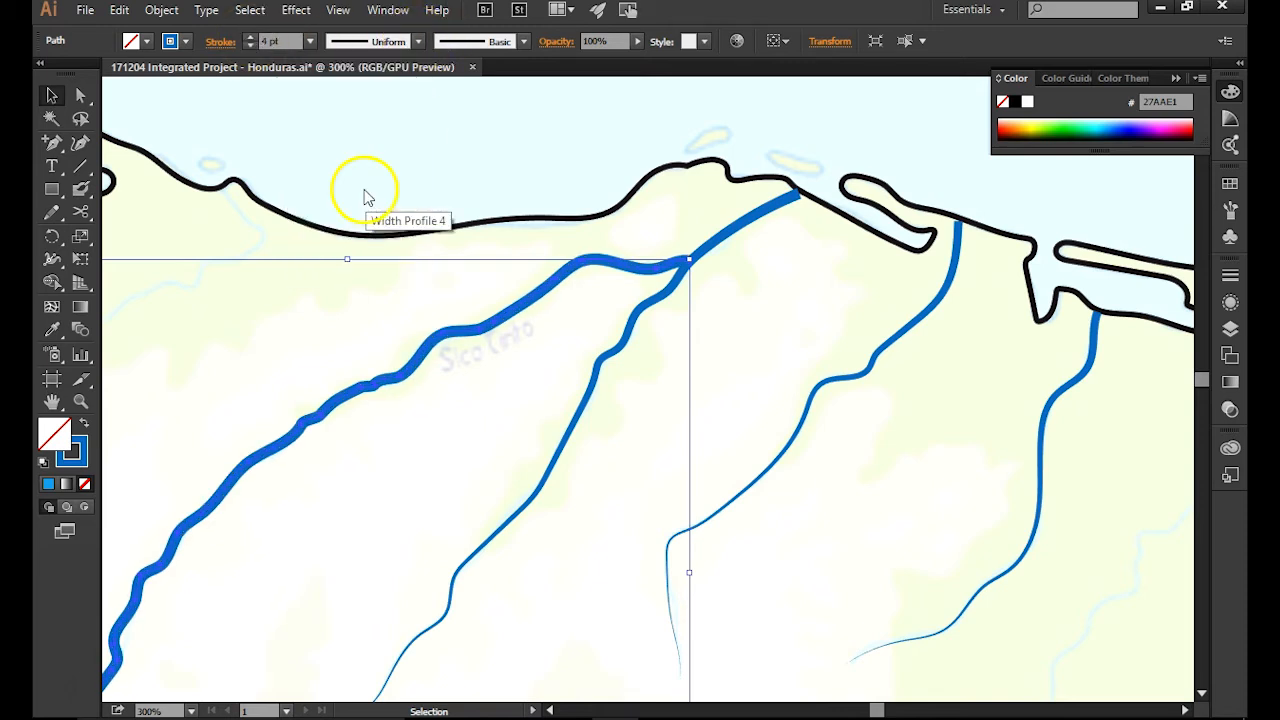
- Reduce the Sico Tinto river's stroke to 3 pt so it joins the main river more finely
key("space")
left_click_drag(733, 330, 819, 268)
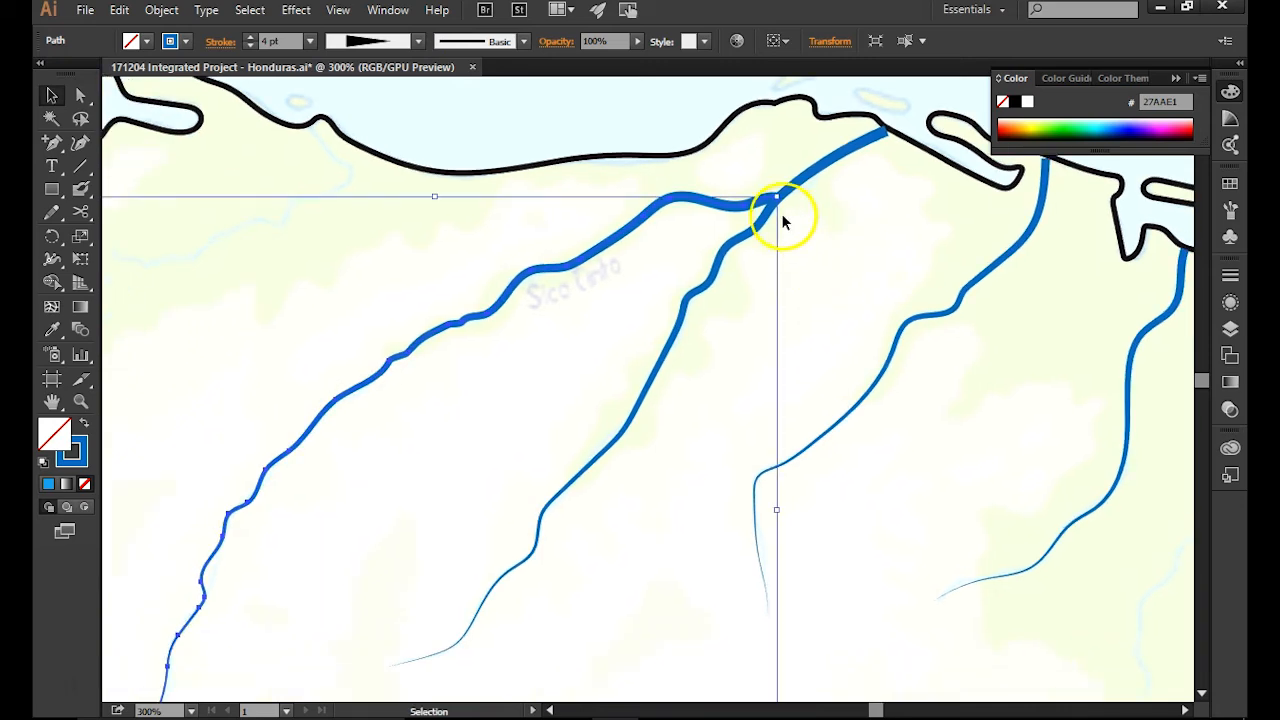
key("ctrl+plus")
key("ctrl+plus")
key("ctrl+plus")
left_click_drag(783, 217, 799, 407)
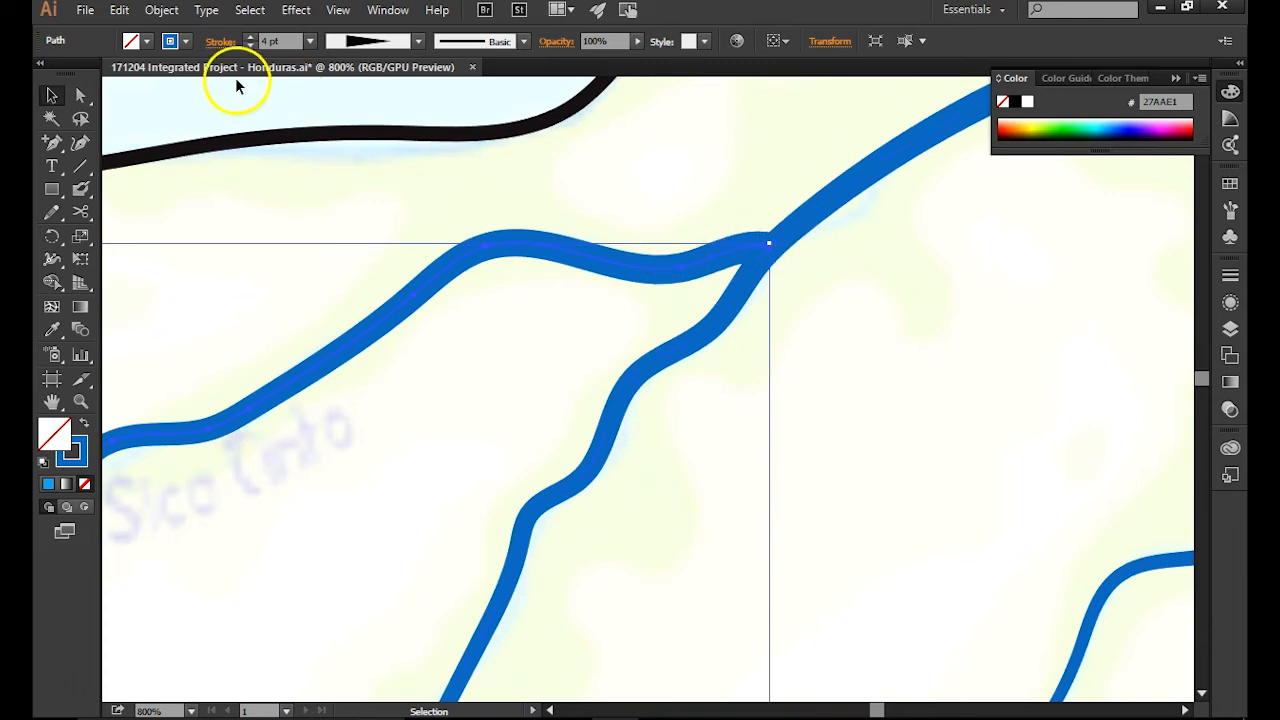
left_click(250, 47)
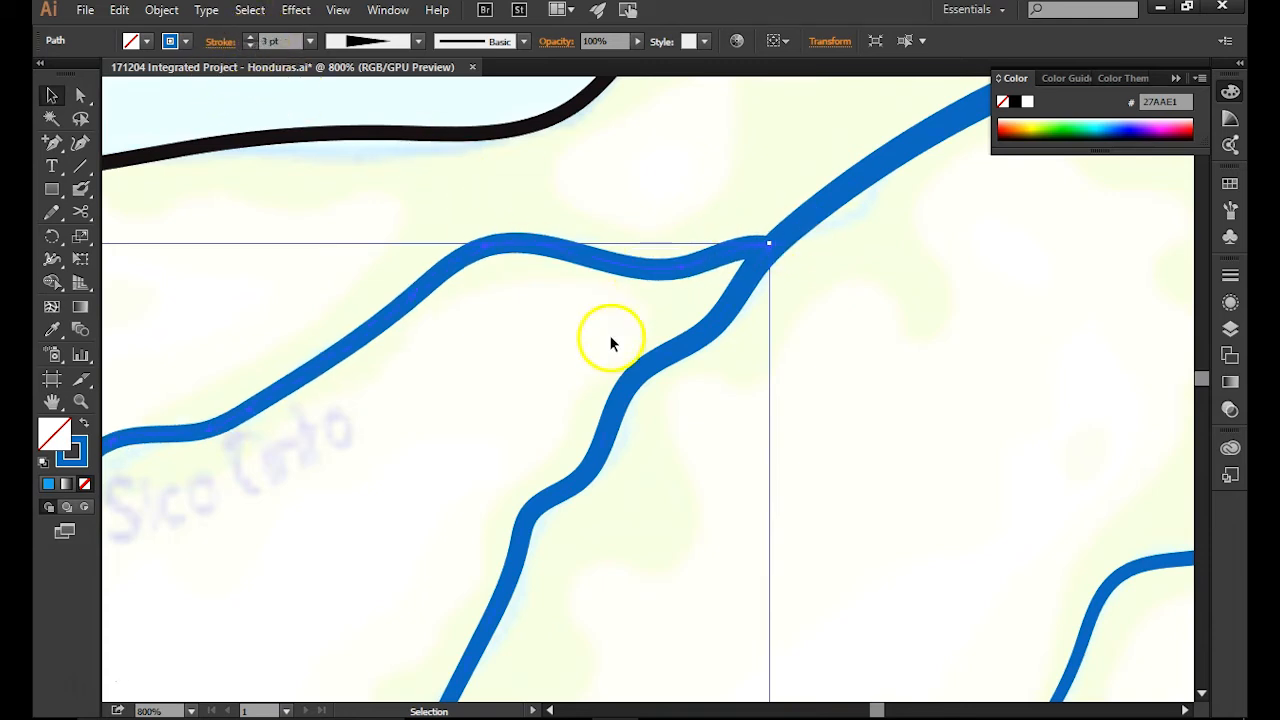
left_click(875, 432)
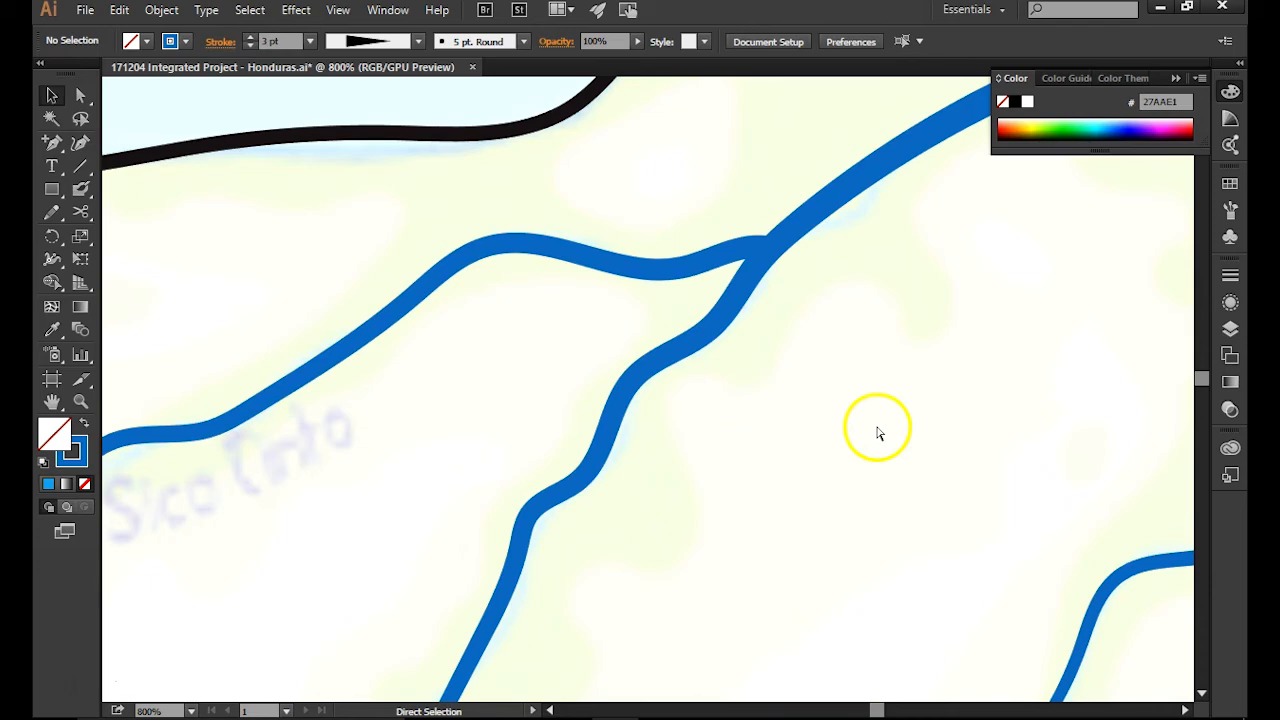
- Trace the river from the northern coast past Olanchito to its source, plus its two western branches including the Aguán
key("ctrl+minus")
key("ctrl+minus")
key("ctrl+minus")
key("ctrl+minus")
key("ctrl+minus")
left_click_drag(808, 471, 829, 403)
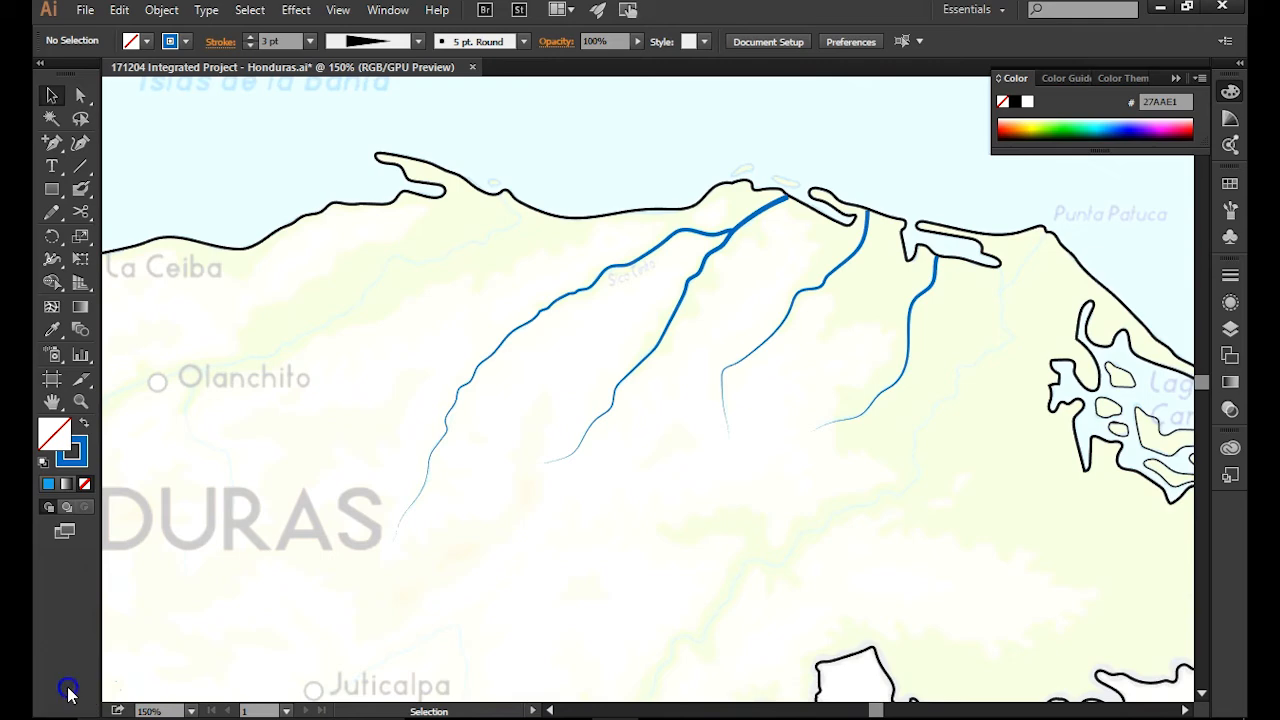
left_click_drag(873, 105, 860, 150)
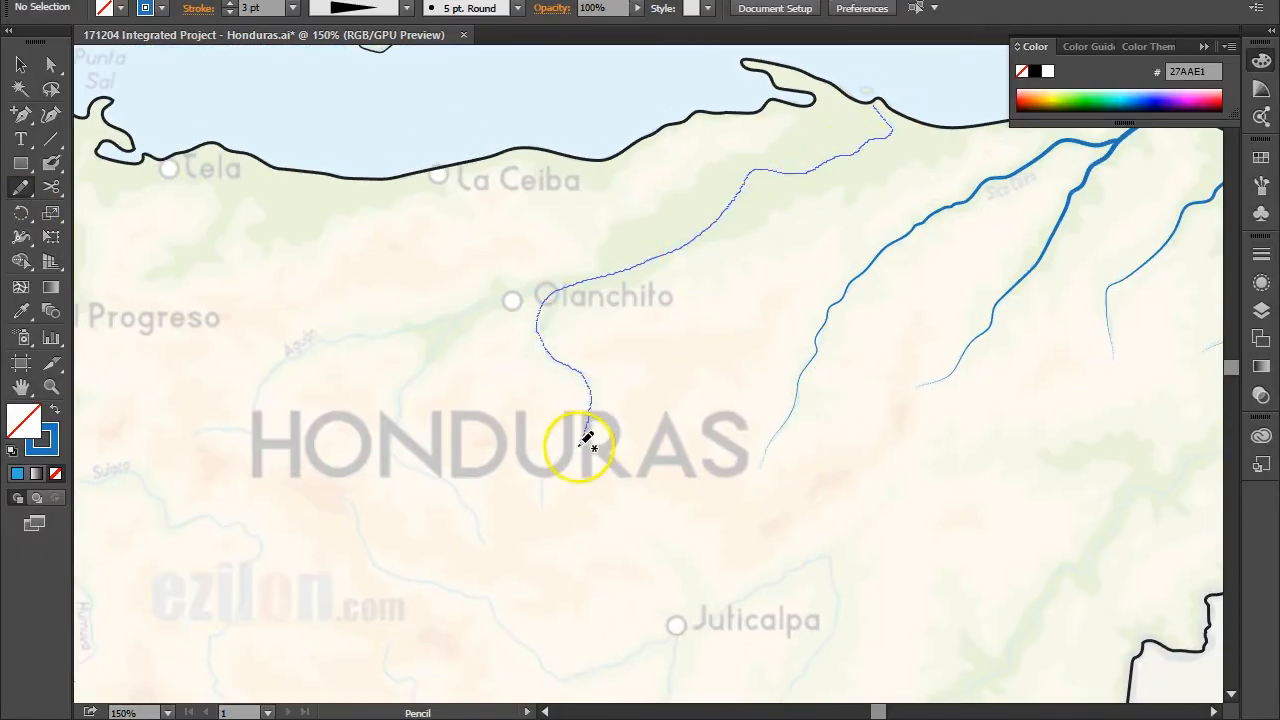
left_click_drag(580, 446, 544, 504)
left_click_drag(563, 289, 477, 544)
mouse_move(466, 315)
left_mouse_down()
mouse_move(288, 363)
mouse_move(190, 447)
left_mouse_up()
- Style the Aguán river and its branches with the triangular taper profile and stroke weights that suit each branch
key("v")
left_click(304, 352)
left_click(231, 10)
left_click(407, 8)
left_click(345, 158)
left_click(443, 111)
left_click(431, 356)
left_click(231, 12)
scroll(472, 316, "up", 3)
key("a")
left_click_drag(721, 244, 713, 242)
- Trace the river from the coast near Punta Sal past El Progreso and along the Sulaco, plus the Humuya branch
scroll(713, 242, "down", 3)
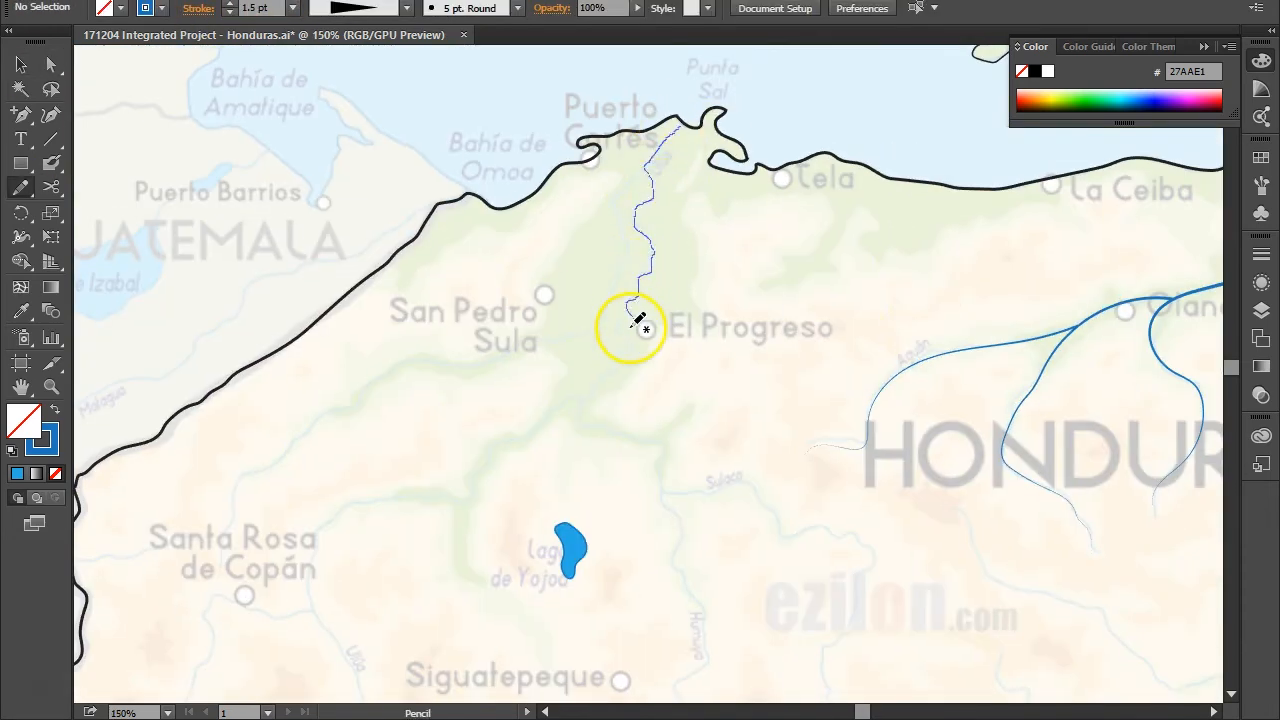
mouse_move(638, 318)
left_mouse_down()
mouse_move(751, 491)
mouse_move(995, 420)
left_mouse_up()
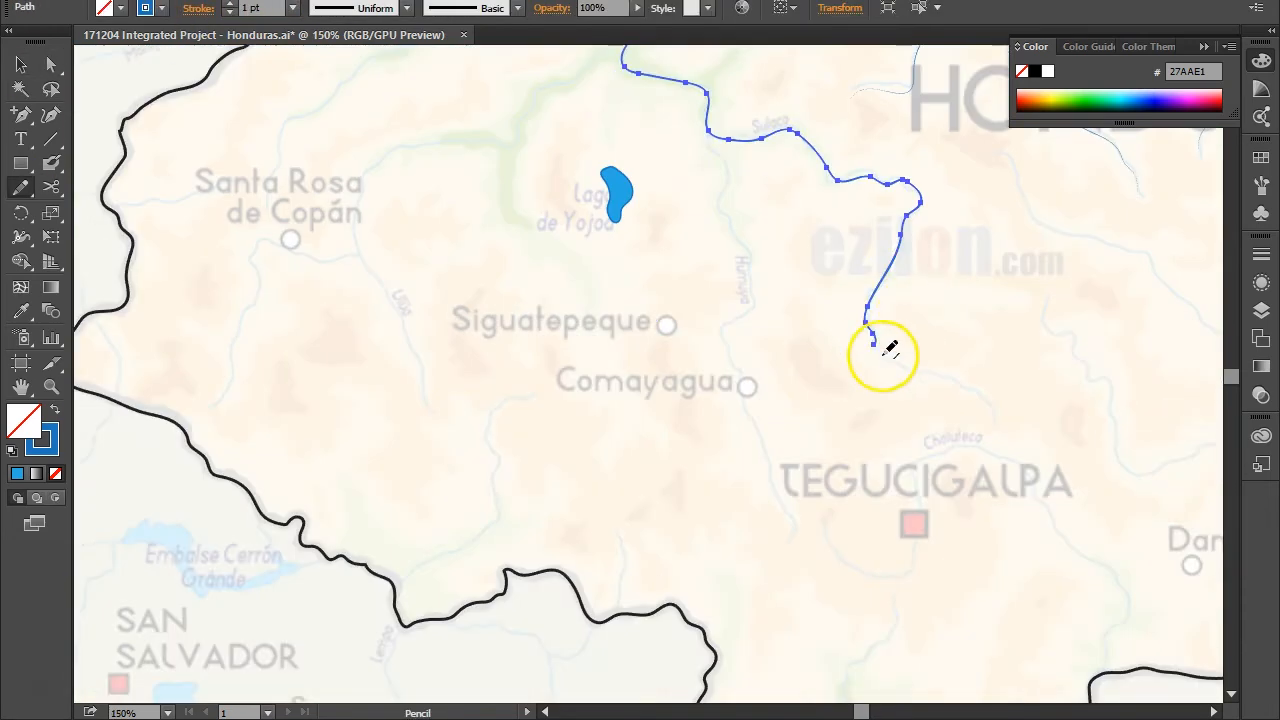
left_click_drag(710, 136, 795, 527)
left_click_drag(780, 420, 849, 573)
- Trace the Ulúa and the western branches near Santa Rosa de Copán and San Pedro Sula, with the triangular taper profile
mouse_move(692, 200)
left_mouse_down()
mouse_move(463, 465)
mouse_move(503, 570)
left_mouse_up()
left_click(22, 188)
mouse_move(423, 409)
left_mouse_down()
mouse_move(334, 403)
mouse_move(277, 562)
left_mouse_up()
left_click_drag(430, 330, 359, 521)
left_click_drag(482, 348, 262, 555)
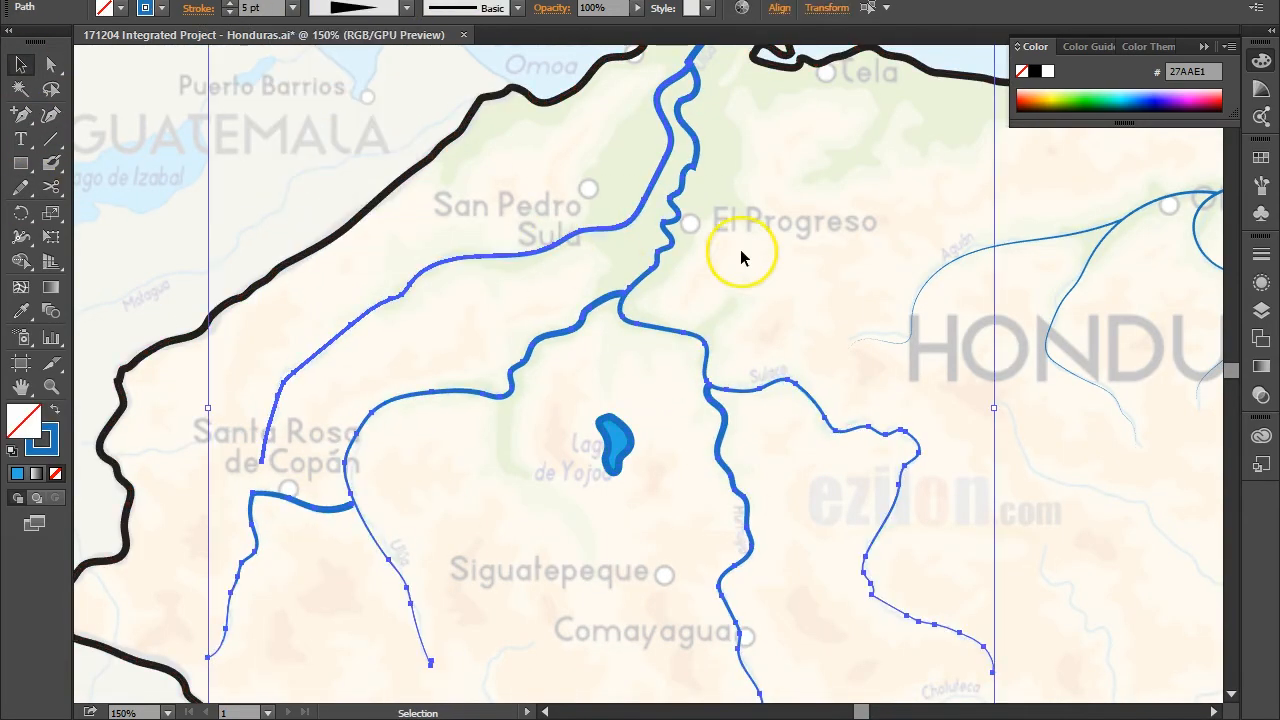
- Adjust the anchor point at the sharp bend of the river branch below Santa Rosa de Copán
left_click(740, 258)
left_click(596, 303)
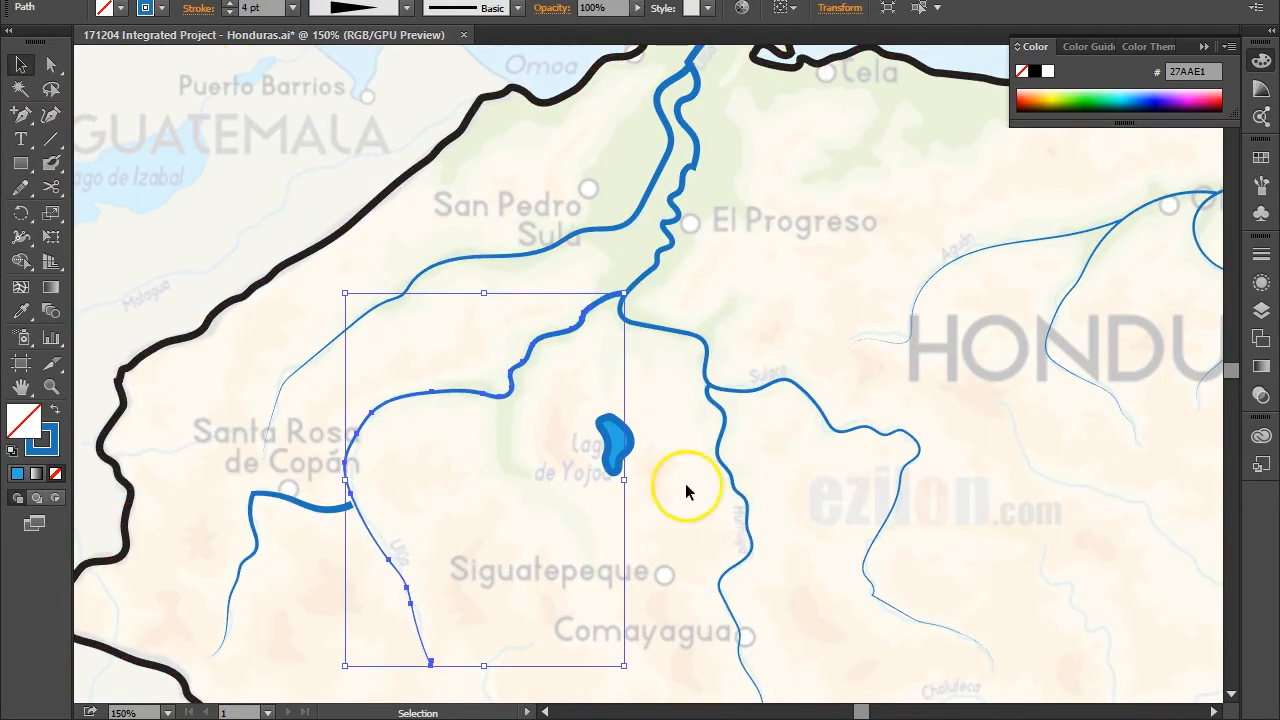
left_click(685, 483)
key("ctrl+equal")
key("ctrl+equal")
key("ctrl+equal")
key("a")
mouse_move(386, 603)
left_mouse_down()
mouse_move(557, 451)
mouse_move(603, 331)
mouse_move(603, 99)
left_mouse_up()
left_click(350, 116)
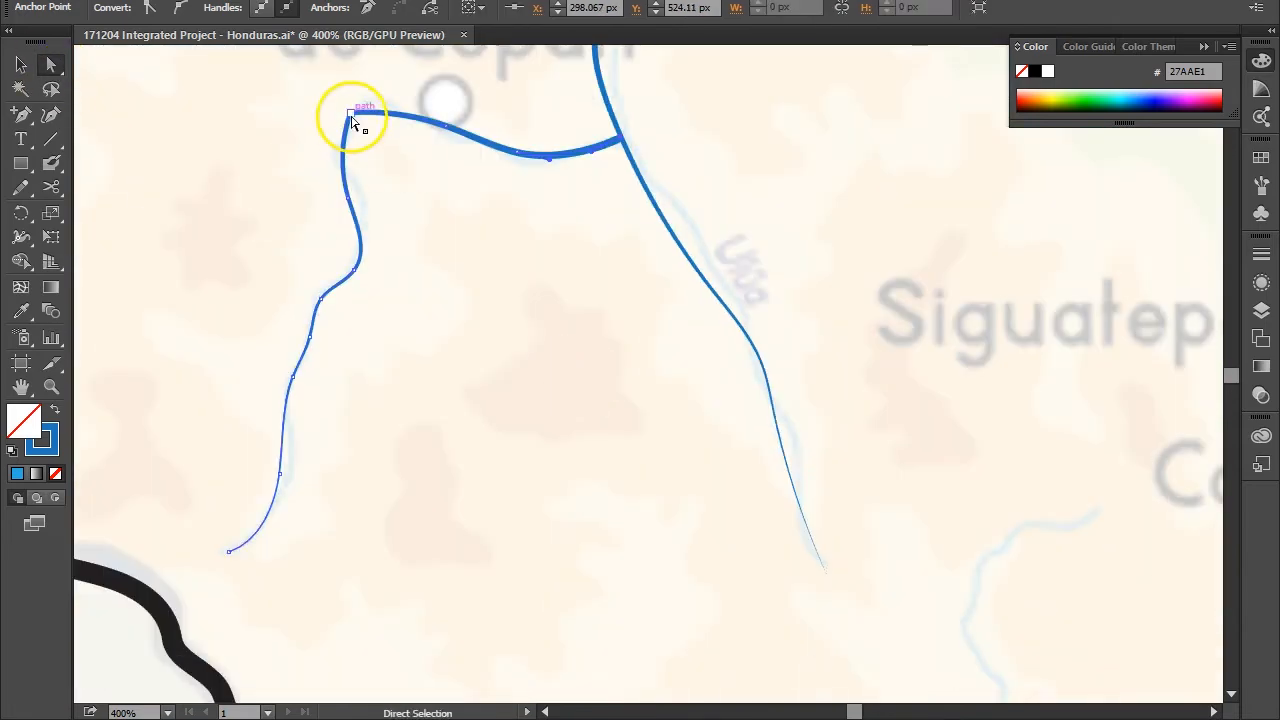
left_click(350, 163)
- Trace the river running north from the El Salvador border near the Lempa and give it a tapered 3 pt stroke
key("ctrl+minus")
key("ctrl+minus")
key("ctrl+minus")
key("ctrl+minus")
left_click_drag(342, 437, 251, 329)
left_click(21, 188)
left_click_drag(577, 434, 675, 297)
left_click(231, 5)
left_click(370, 10)
left_click(342, 164)
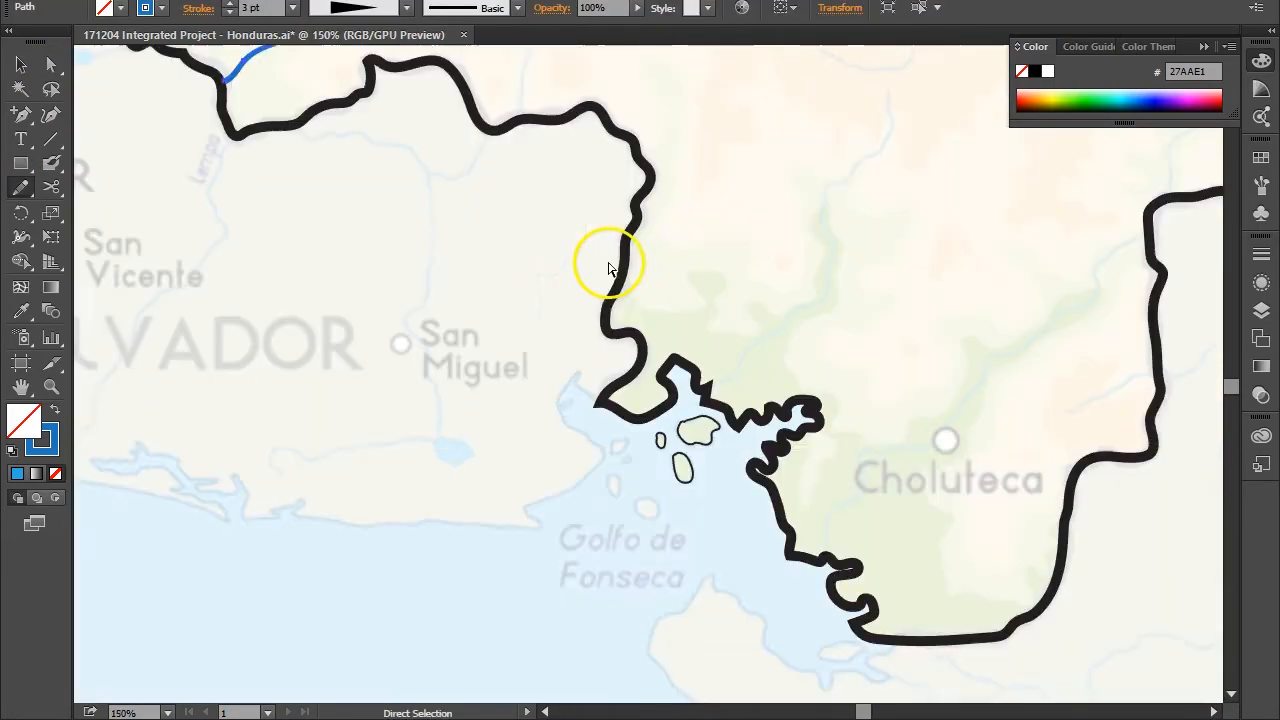
- Trace the short southern border river and the river running north from the Golfo de Fonseca, with the triangular taper profile
left_click_drag(586, 363, 577, 252)
left_click(345, 12)
mouse_move(397, 515)
left_mouse_down()
mouse_move(477, 457)
mouse_move(580, 216)
left_mouse_up()
left_click(368, 12)
left_click(342, 164)
- Trace the short river at the border northeast of Choluteca and apply the triangular taper profile
left_click_drag(627, 448, 527, 266)
left_click_drag(743, 320, 644, 358)
left_click(368, 11)
left_click(342, 164)
- Trace the Choluteca river from the gulf inland around Tegucigalpa and apply the triangular taper profile
left_click_drag(510, 340, 448, 294)
mouse_move(351, 446)
left_mouse_down()
mouse_move(421, 344)
mouse_move(663, 134)
left_mouse_up()
left_click_drag(663, 134, 506, 394)
mouse_move(506, 394)
left_mouse_down()
mouse_move(450, 120)
mouse_move(166, 146)
left_mouse_up()
left_click_drag(435, 354, 606, 397)
key("a")
key("v")
left_click(230, 4)
left_click(368, 11)
left_click(342, 164)
- Trace the Patuca river with the Pencil tool from the northeastern coast past Juticalpa to its source
left_click_drag(827, 262, 491, 486)
left_click_drag(1000, 100, 300, 640)
key("n")
mouse_move(823, 106)
left_mouse_down()
mouse_move(638, 428)
mouse_move(379, 603)
left_mouse_up()
mouse_move(406, 580)
left_mouse_down()
mouse_move(648, 104)
mouse_move(166, 388)
mouse_move(248, 174)
left_mouse_up()
left_click_drag(250, 200, 891, 228)
mouse_move(887, 200)
left_mouse_down()
mouse_move(691, 328)
mouse_move(438, 544)
mouse_move(314, 318)
left_mouse_up()
left_click_drag(575, 370, 581, 476)
- Set the Patuca river's stroke to 4 pt and apply the triangular taper width profile
left_click(230, 4)
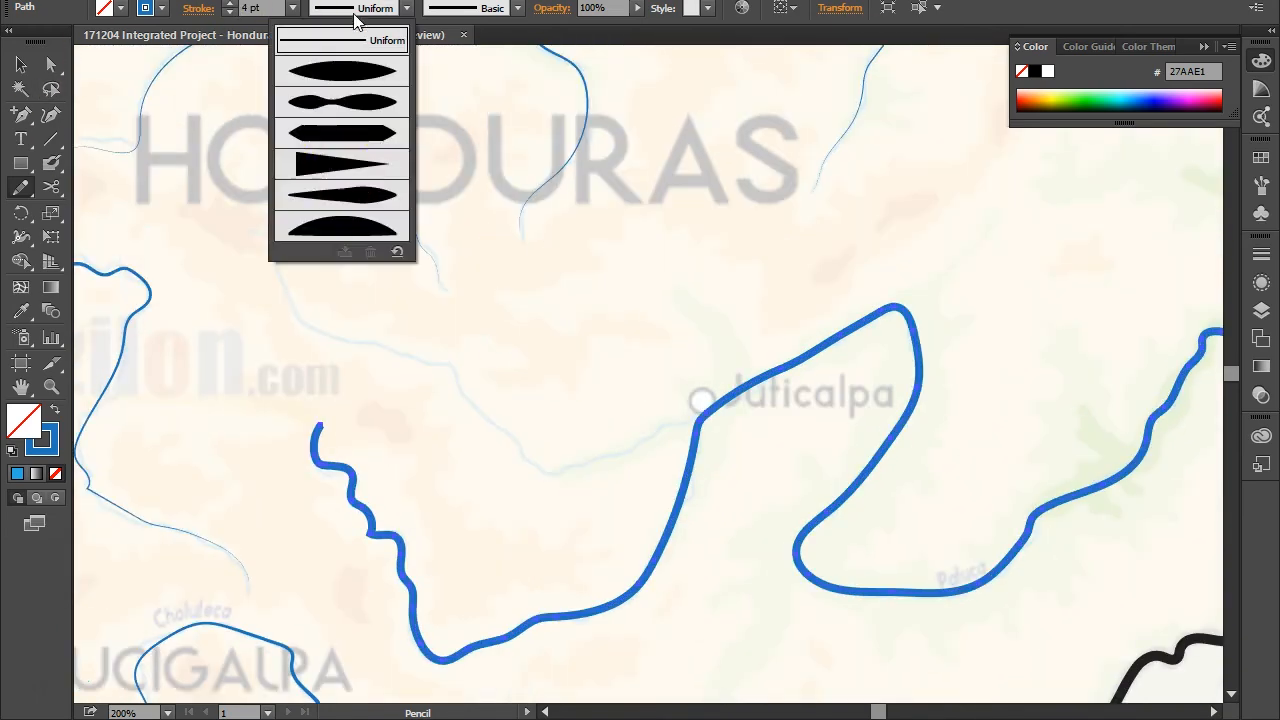
left_click(362, 8)
left_click(342, 164)
- Trace the tributary running northwest from Juticalpa and increase the Patuca river's stroke weight
left_click_drag(700, 418, 263, 228)
key("v")
left_click(760, 379)
left_click(230, 4)
- Set the Juticalpa tributary's stroke to 2 pt and apply the triangular taper profile
left_click(455, 371)
left_click(230, 4)
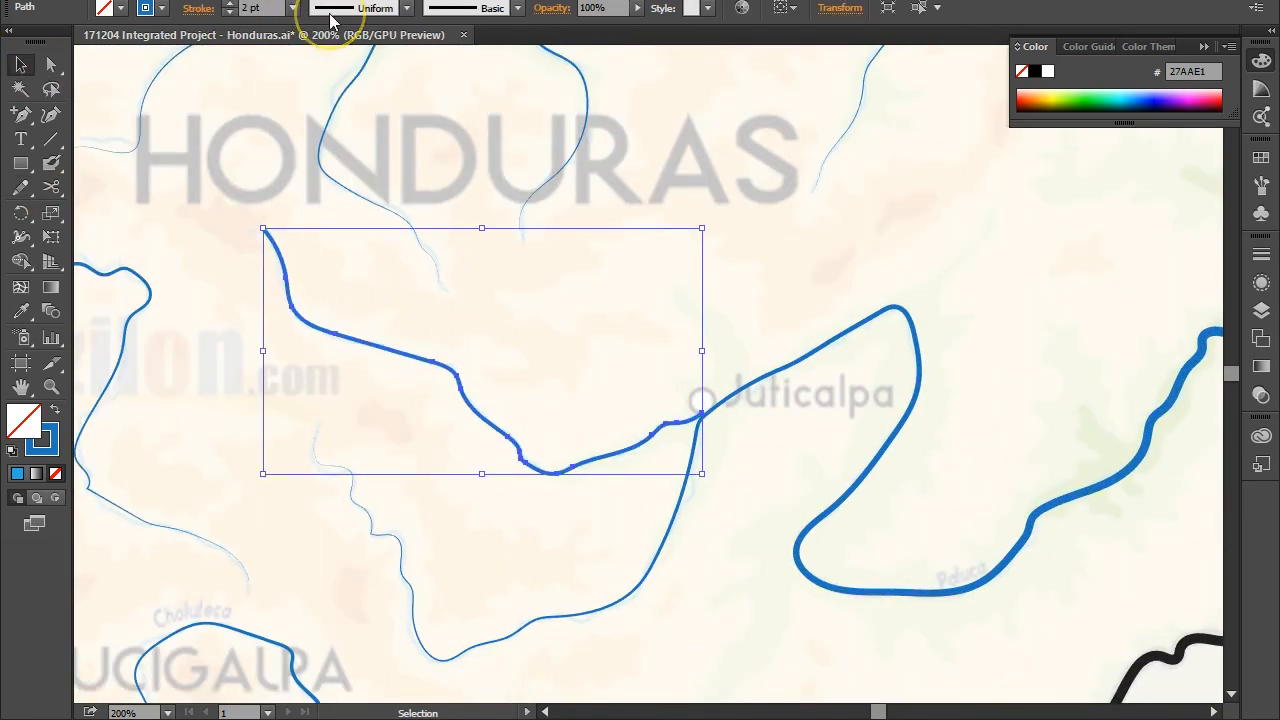
left_click(362, 8)
left_click(342, 164)
- Trace the short river from the western border toward Santa Rosa de Copán and give it a tapered 3 pt stroke
scroll(742, 466, "up", 3)
key("a")
scroll(863, 534, "down", 4)
scroll(903, 276, "up", 3)
scroll(914, 345, "down", 3)
left_click_drag(646, 517, 963, 488)
key("n")
left_click_drag(514, 366, 624, 340)
left_click(230, 4)
left_click(371, 10)
left_click(342, 164)
- Hide the Original Map layer so only the traced borders, islands, lakes and rivers are displayed
left_click_drag(1100, 250, 250, 310)
scroll(872, 281, "down", 3)
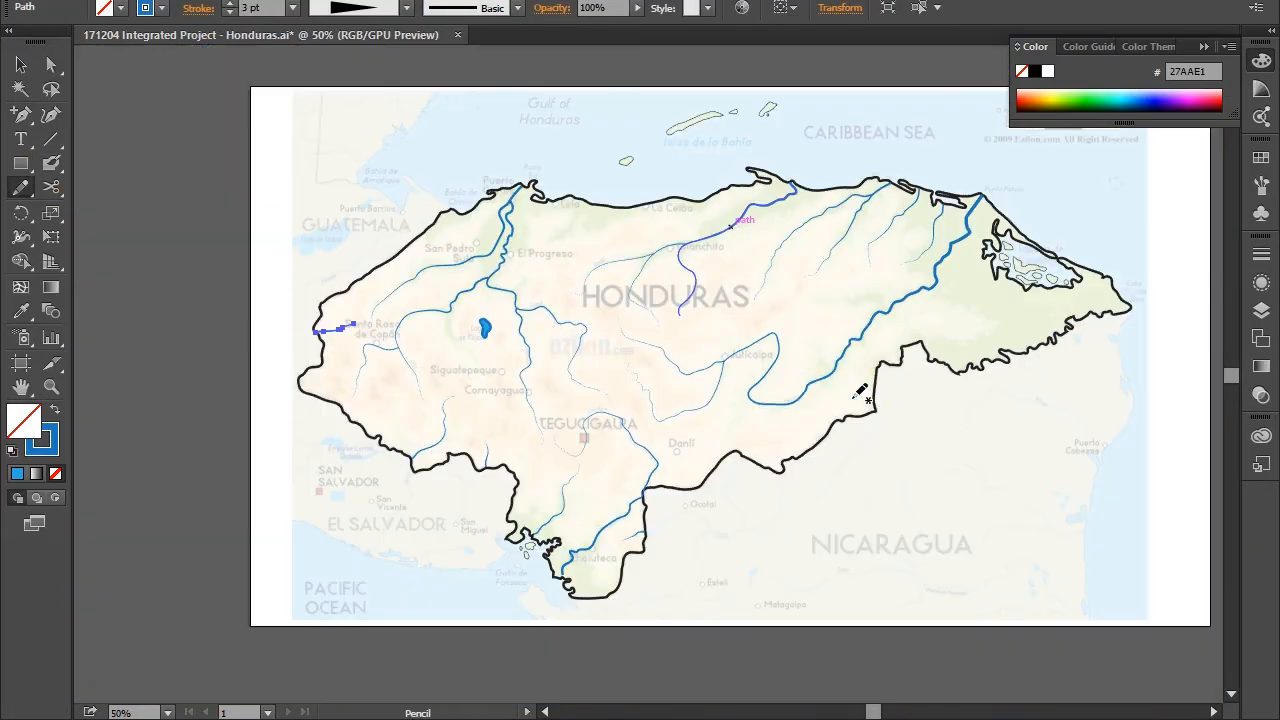
left_click(1261, 310)
left_click(1015, 329)
left_click(21, 66)
left_click(1159, 548)
left_click_drag(850, 420, 726, 411)
left_click(1015, 329)
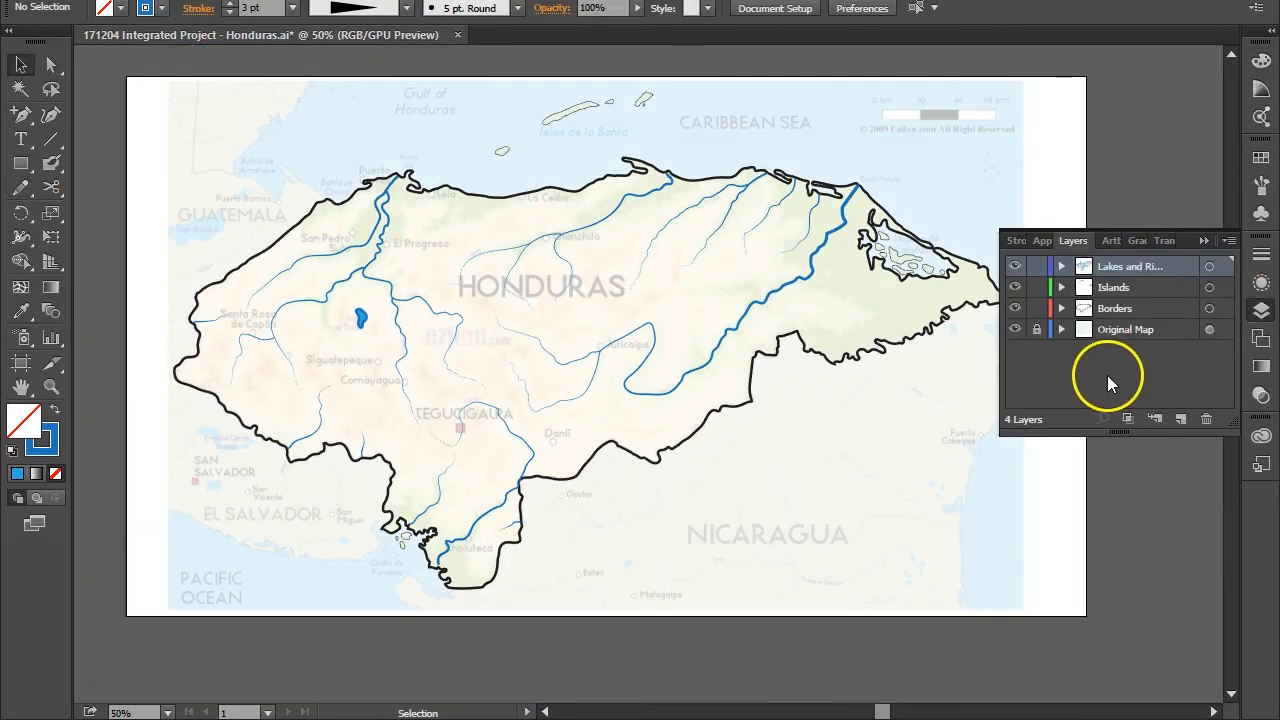
left_click(1015, 329)
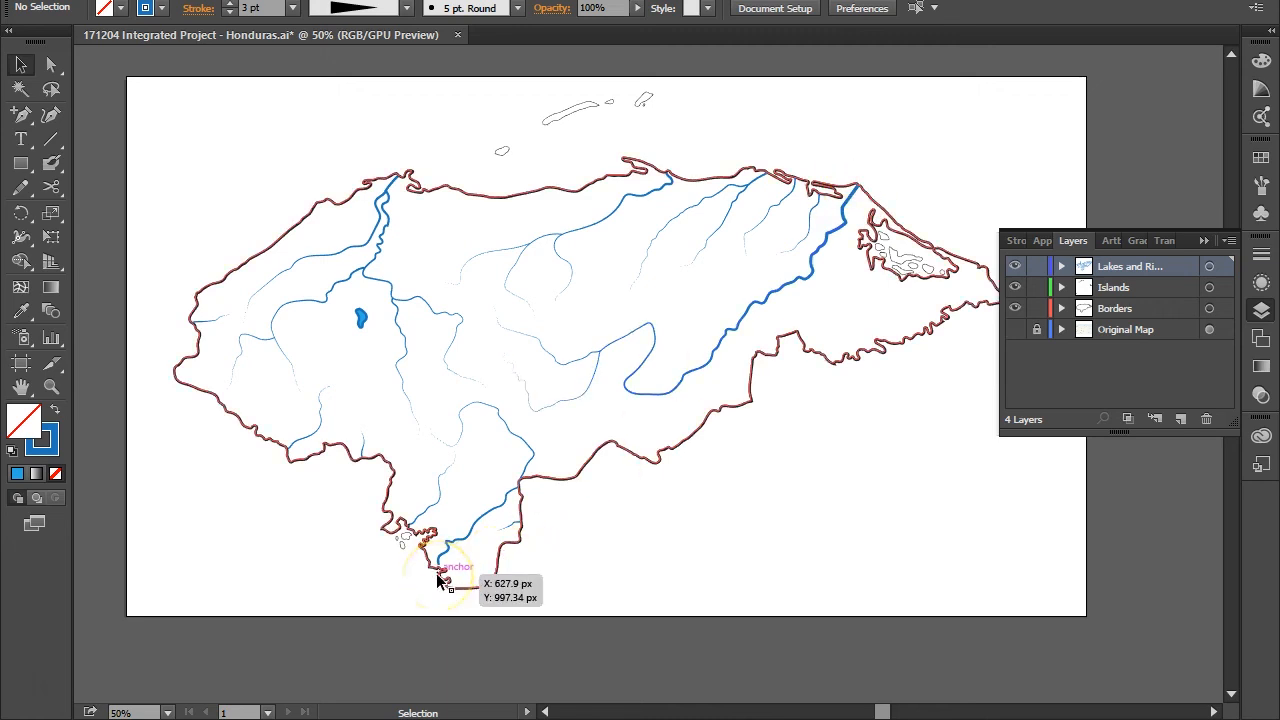
left_click(857, 597)
- Toggle the lakes and rivers layer off and back on to compare the map with and without it
left_click(1016, 268)
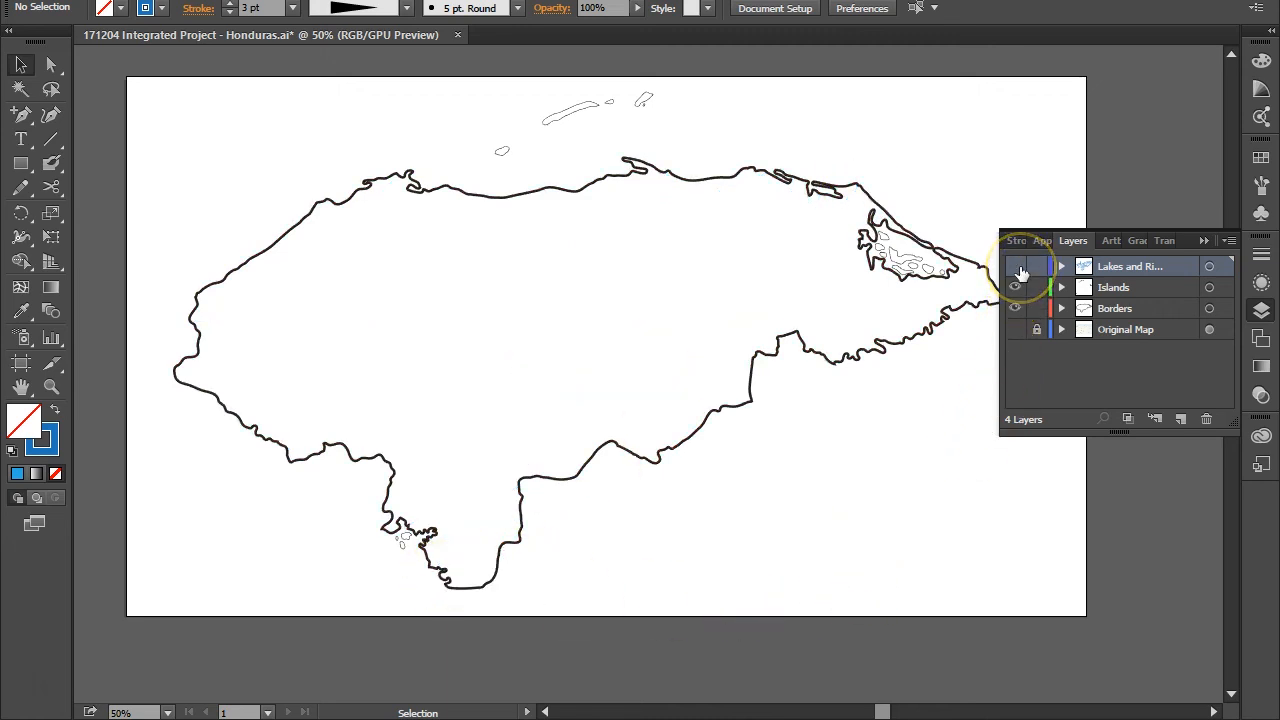
left_click(1016, 268)
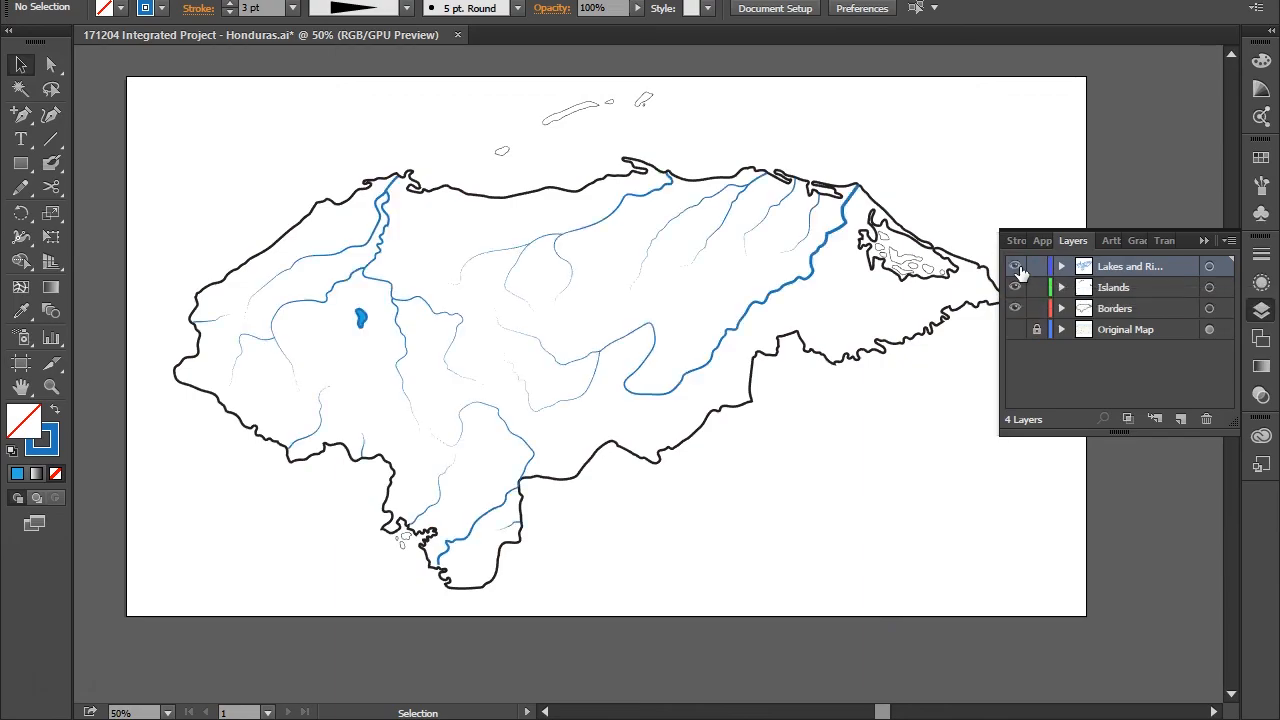
left_click(686, 671)
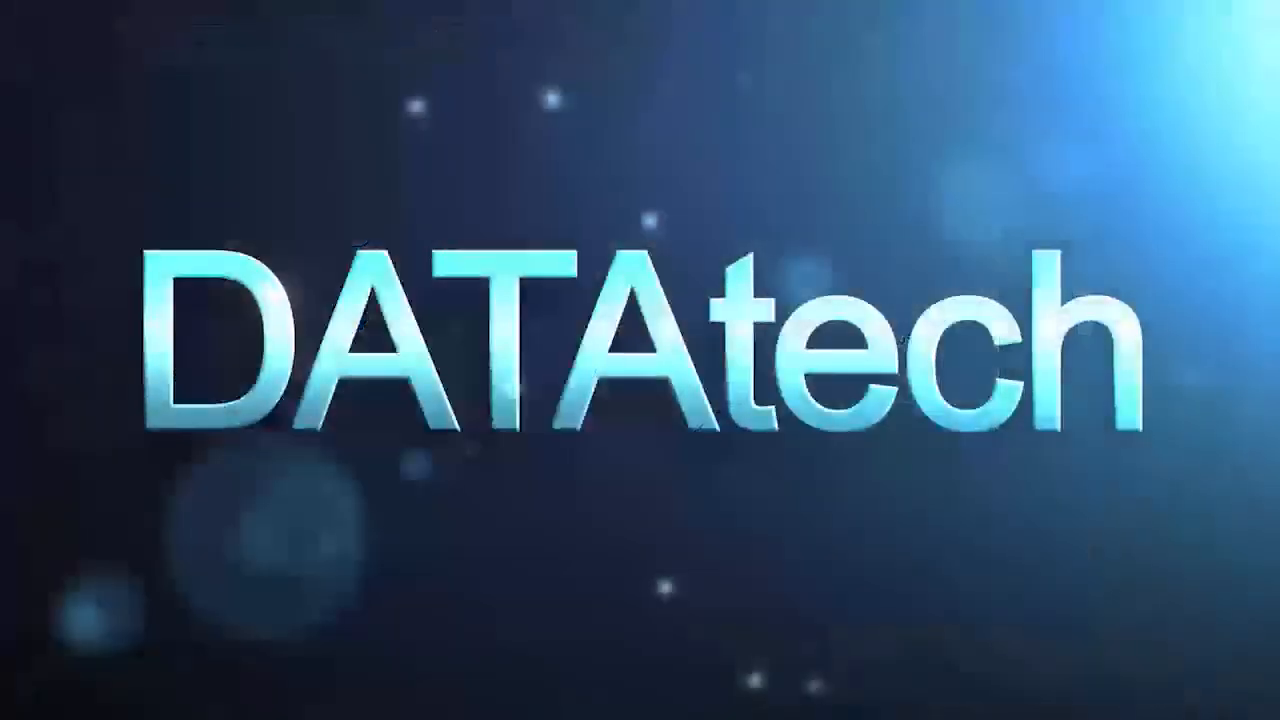